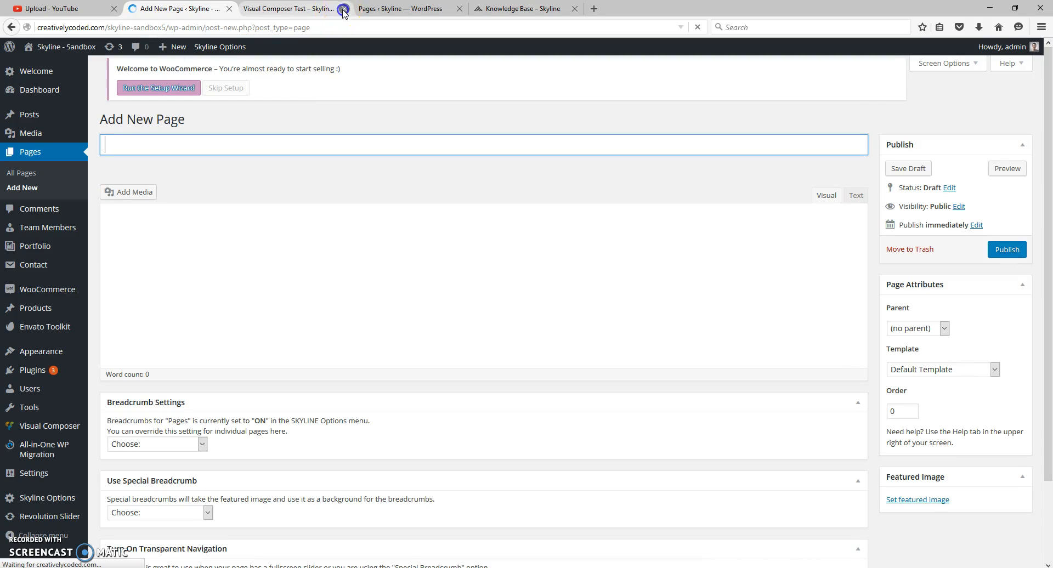
# - Title the new page "Visual Composer Test" and switch it to the Visual Composer backend editor
pyautogui.click(345, 8)
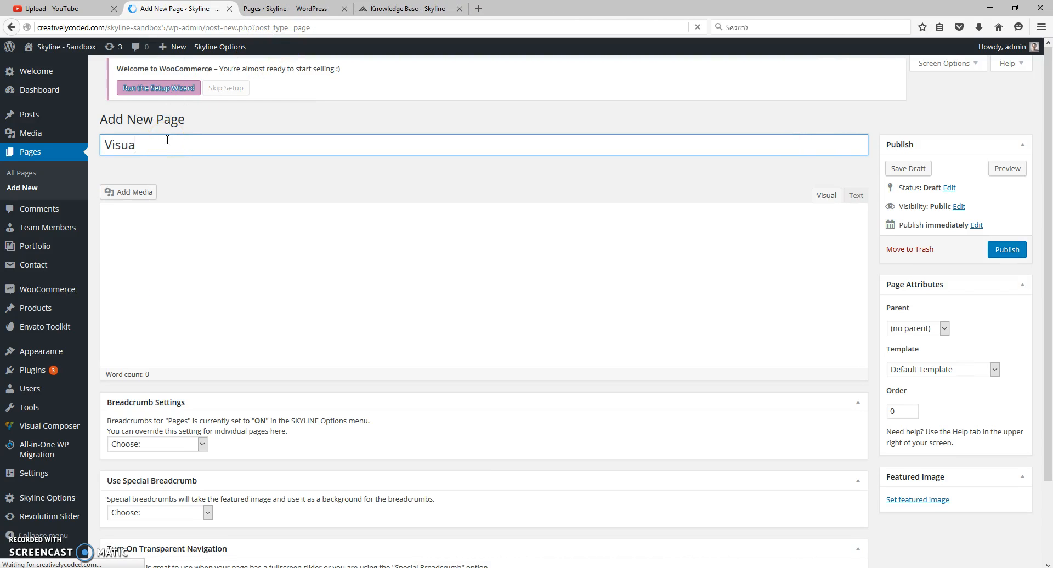
pyautogui.write('Visual Composer Test')
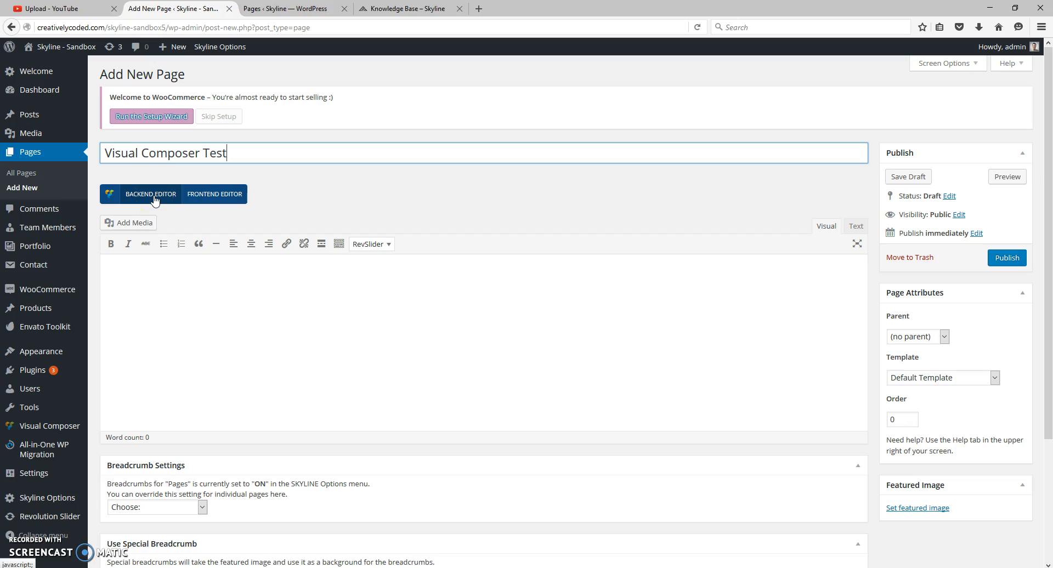
pyautogui.click(221, 197)
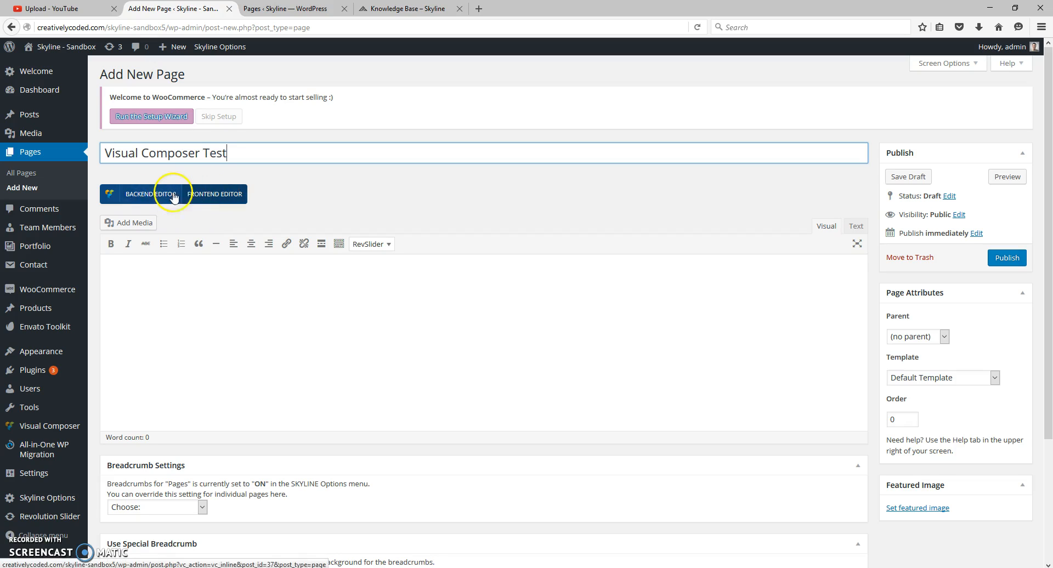
pyautogui.click(145, 197)
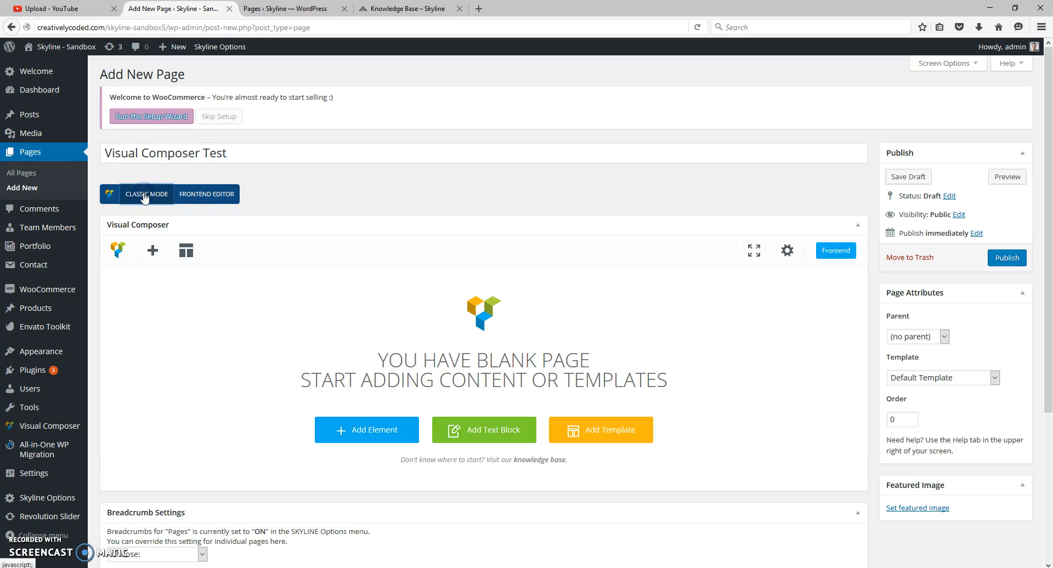
# - Add a Row element to the blank page, using Default Container as its container style
pyautogui.click(156, 253)
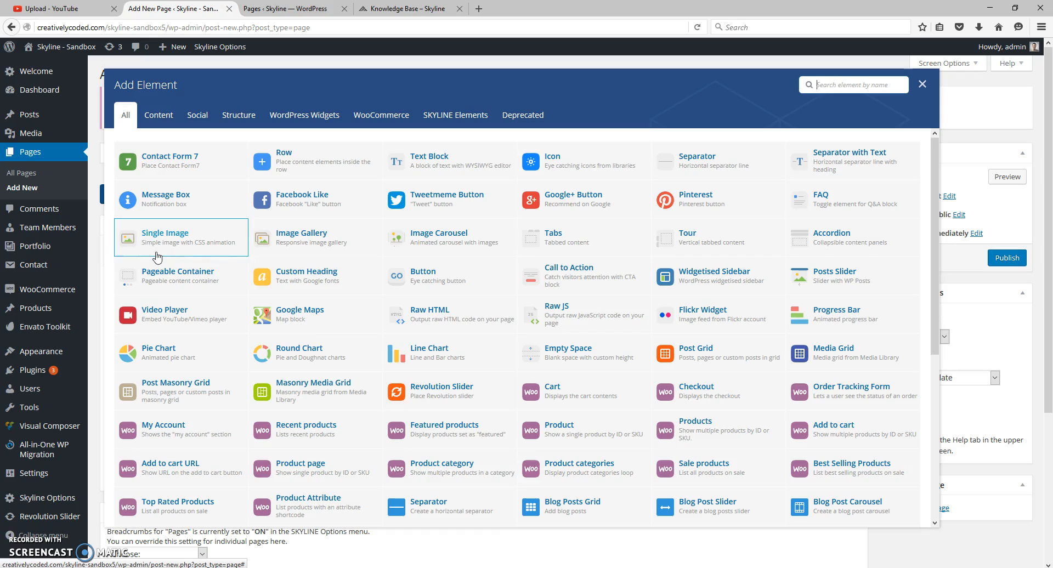
pyautogui.click(302, 165)
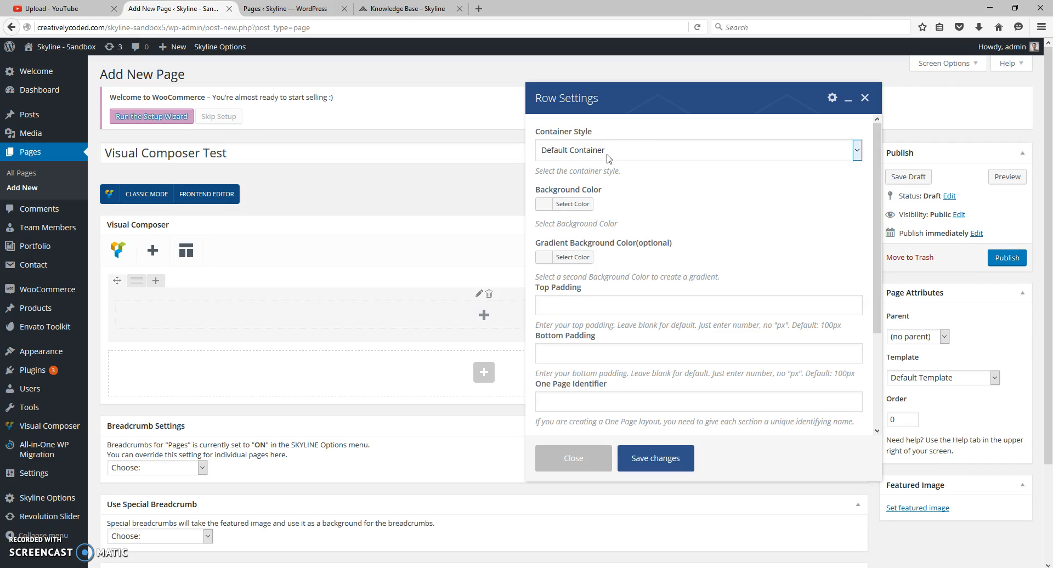
pyautogui.click(607, 158)
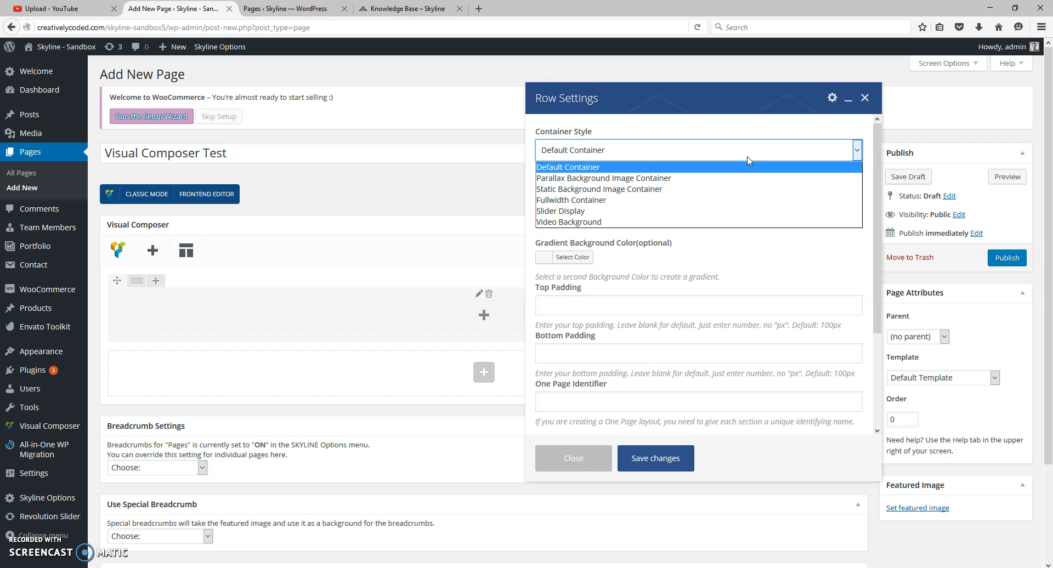
pyautogui.click(585, 166)
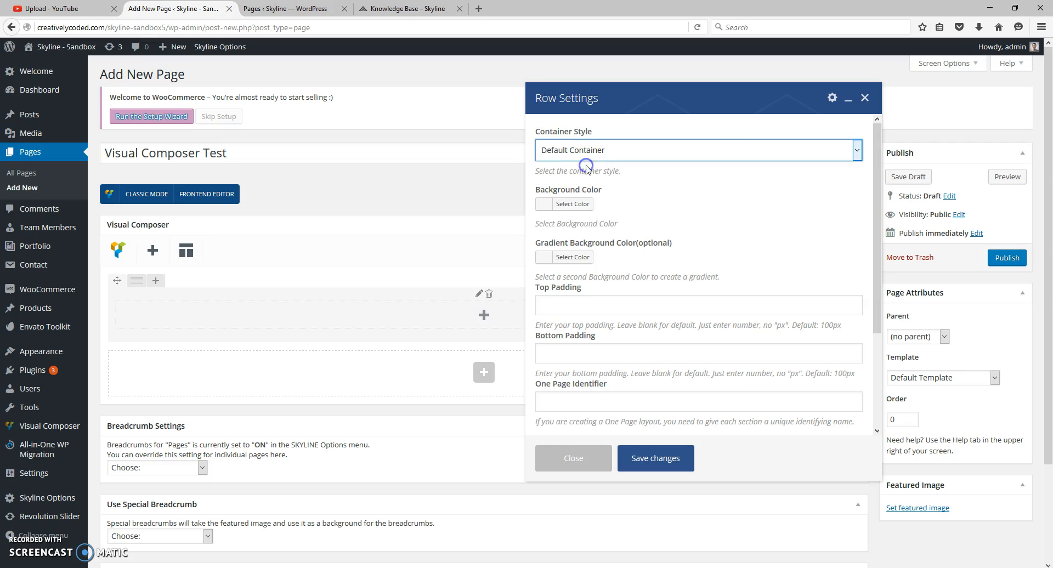
# - Set the row's background color to light grey #e2e2e2 and save the row settings
pyautogui.click(581, 205)
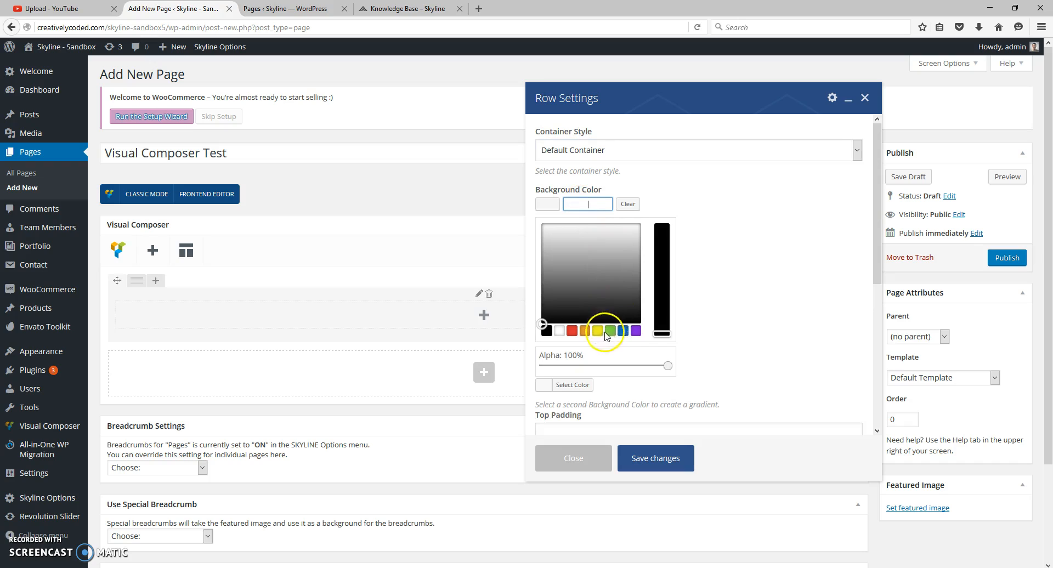
pyautogui.click(560, 332)
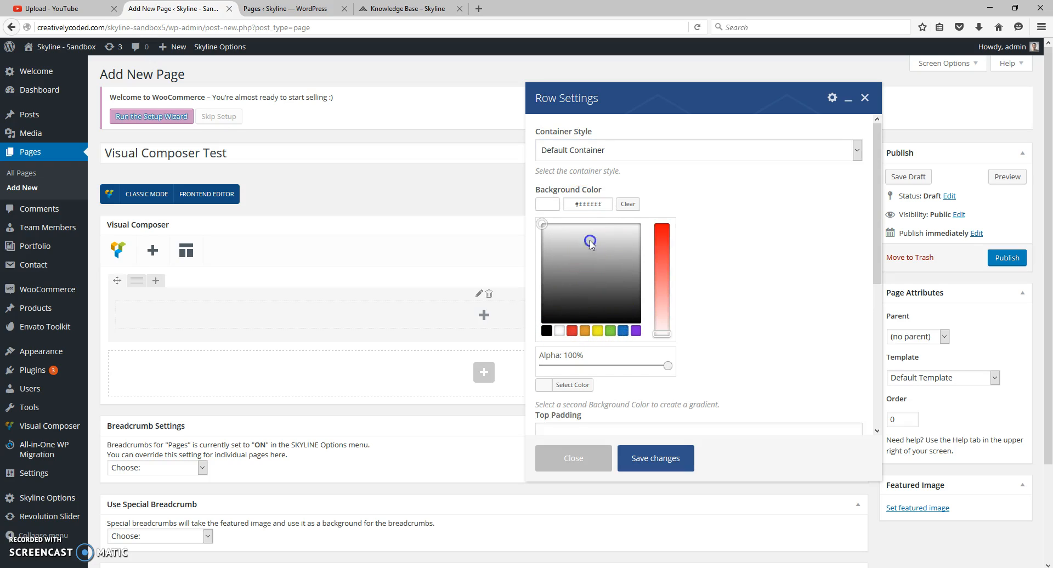
pyautogui.moveTo(590, 243); pyautogui.dragTo(570, 236)
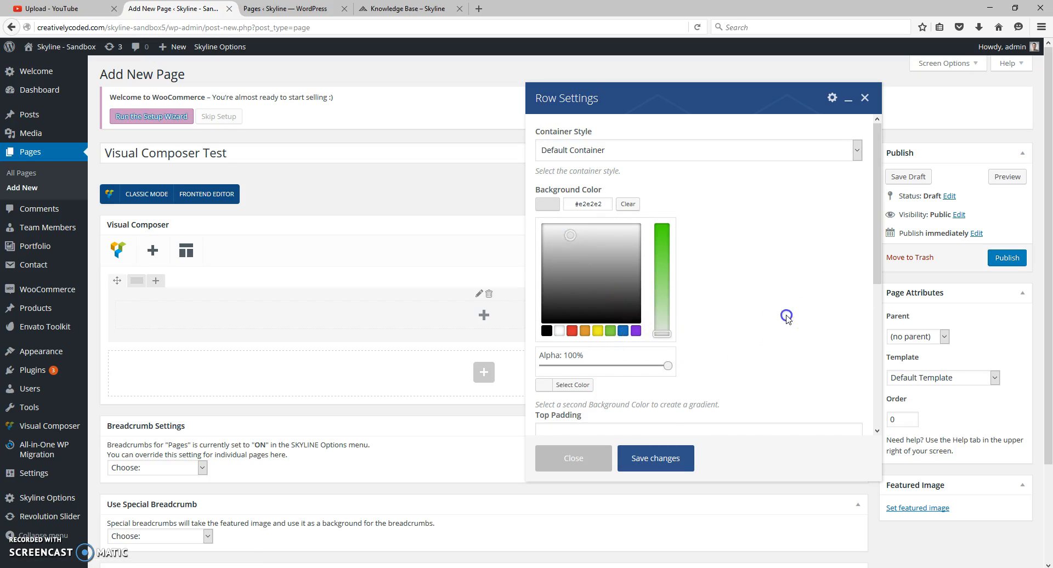
pyautogui.click(785, 314)
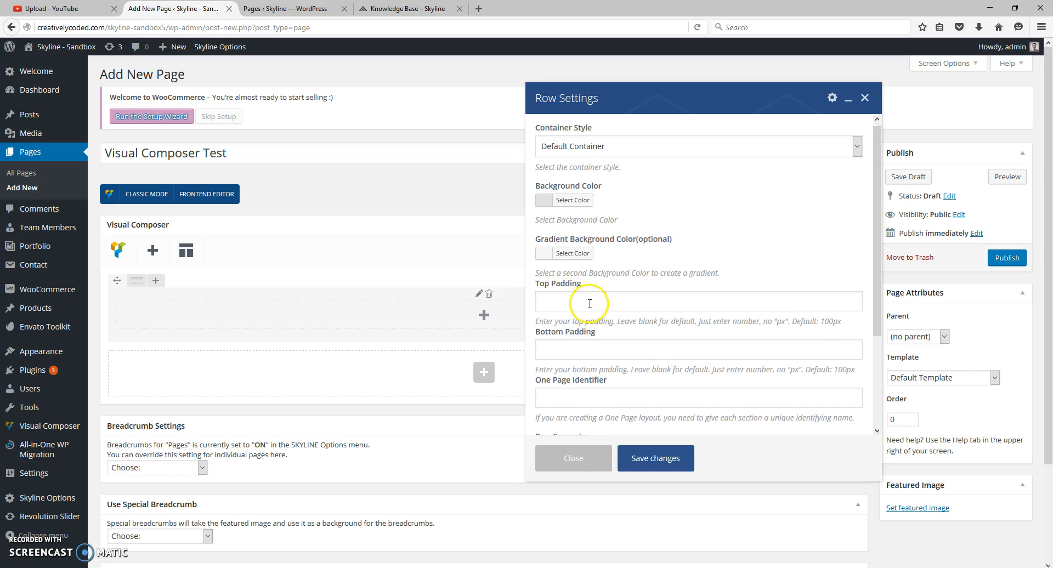
pyautogui.scroll(-2, 571, 296)
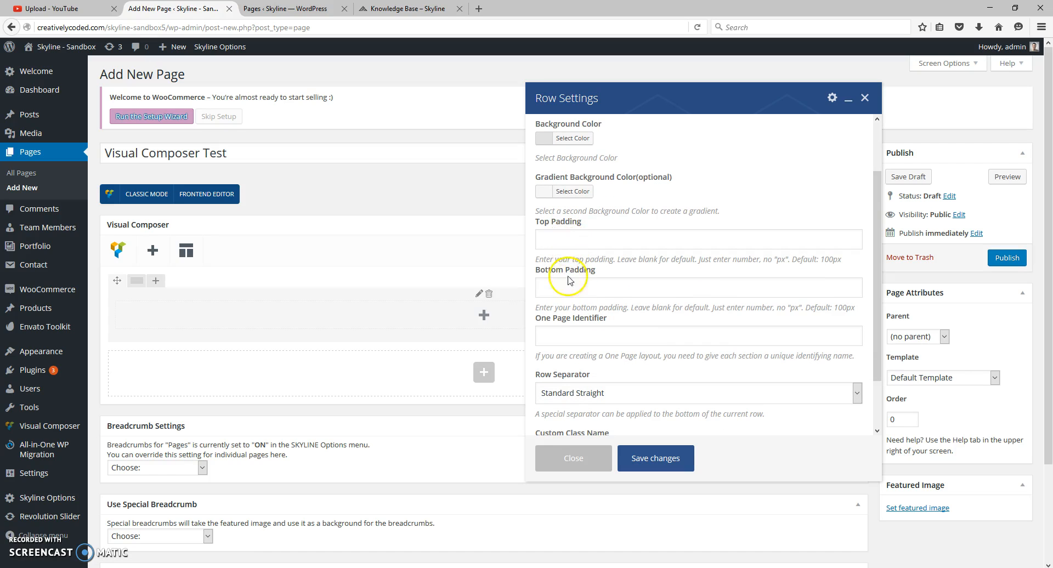
pyautogui.scroll(-5, 576, 285)
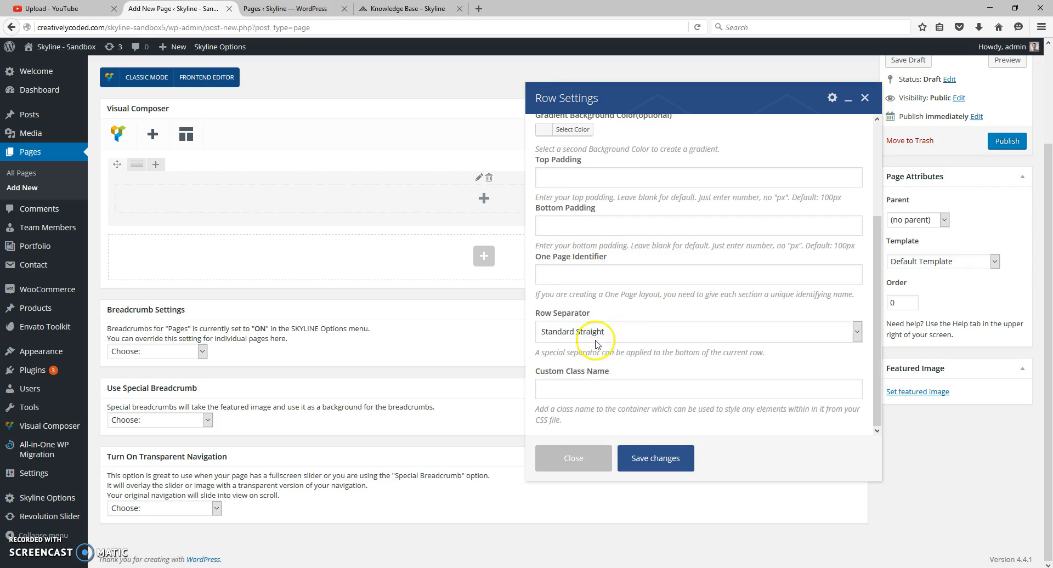
pyautogui.scroll(3, 600, 333)
pyautogui.click(669, 459)
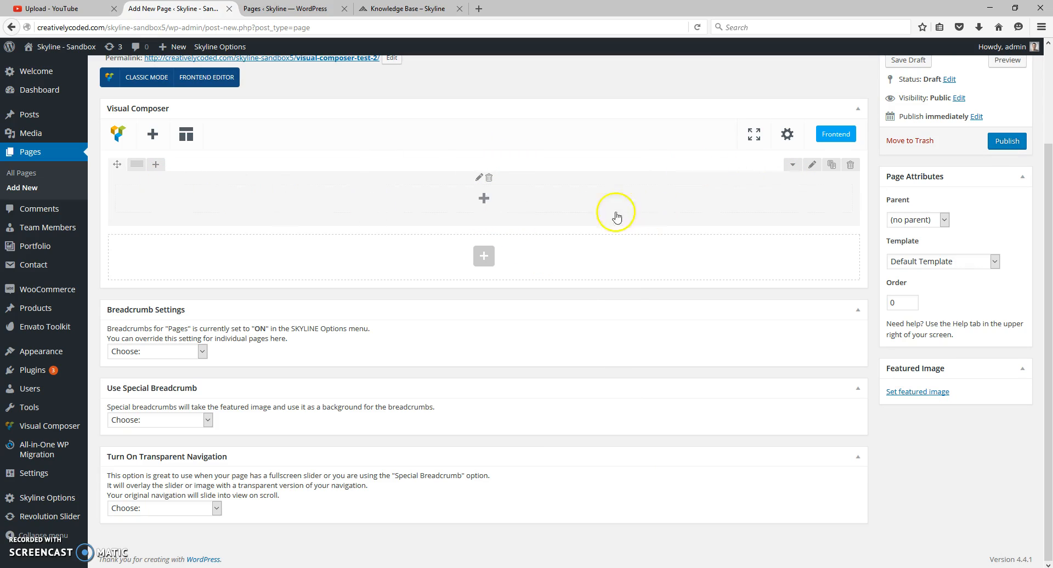
# - Publish the page and view its permalink in a new browser tab
pyautogui.click(486, 198)
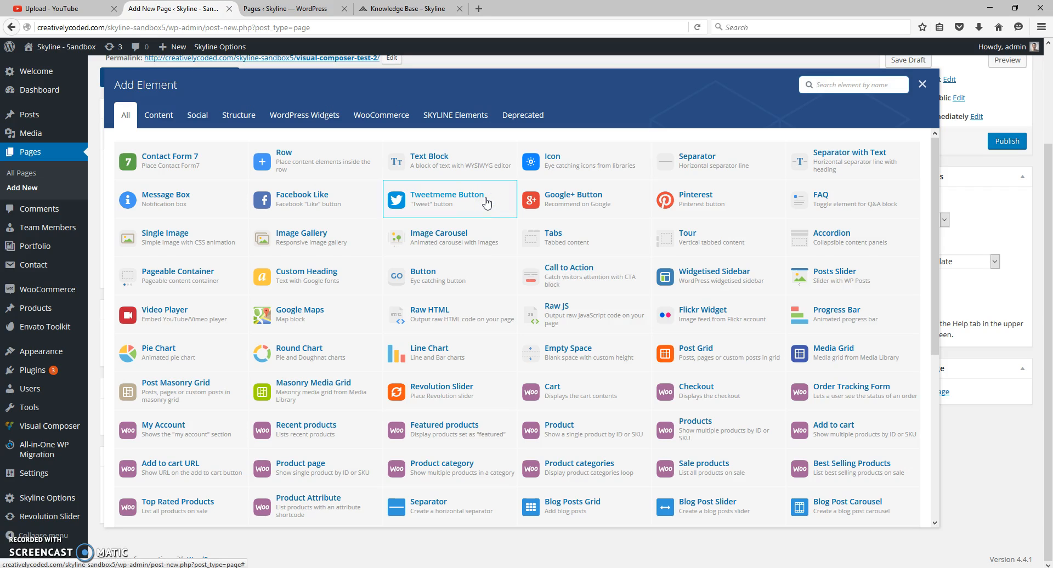
pyautogui.click(922, 85)
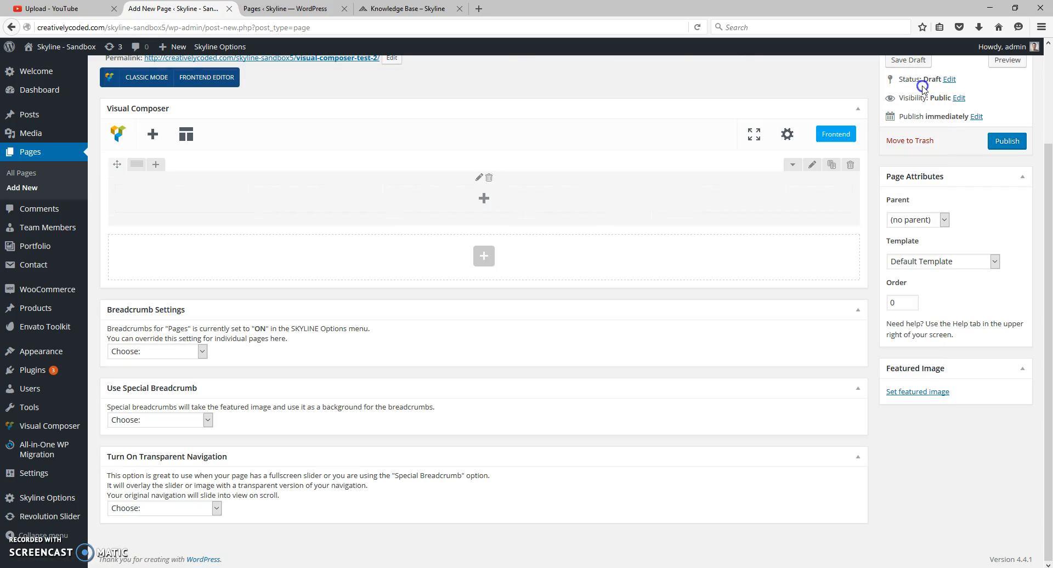
pyautogui.click(1007, 144)
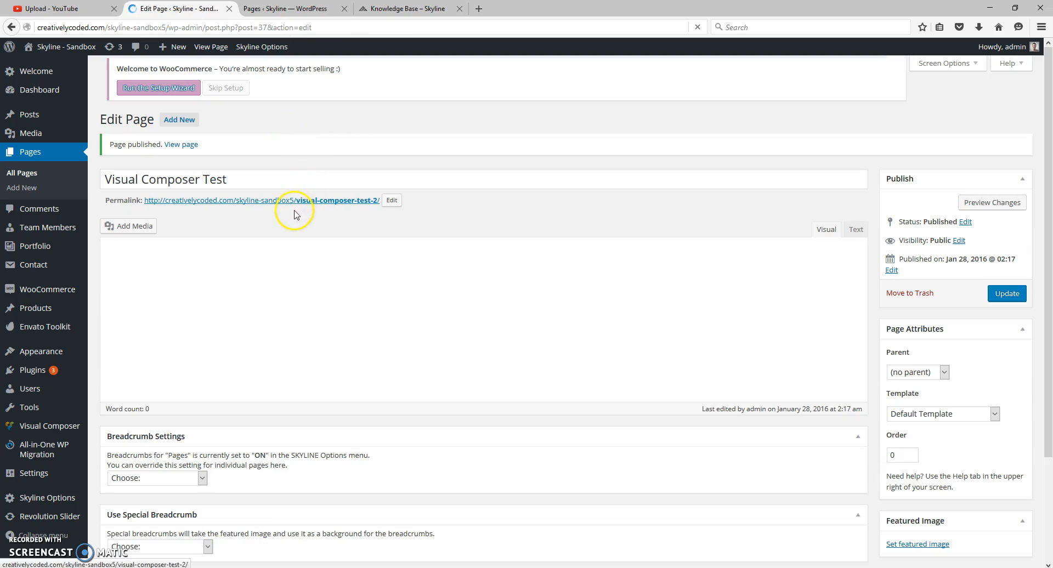
pyautogui.rightClick(289, 205)
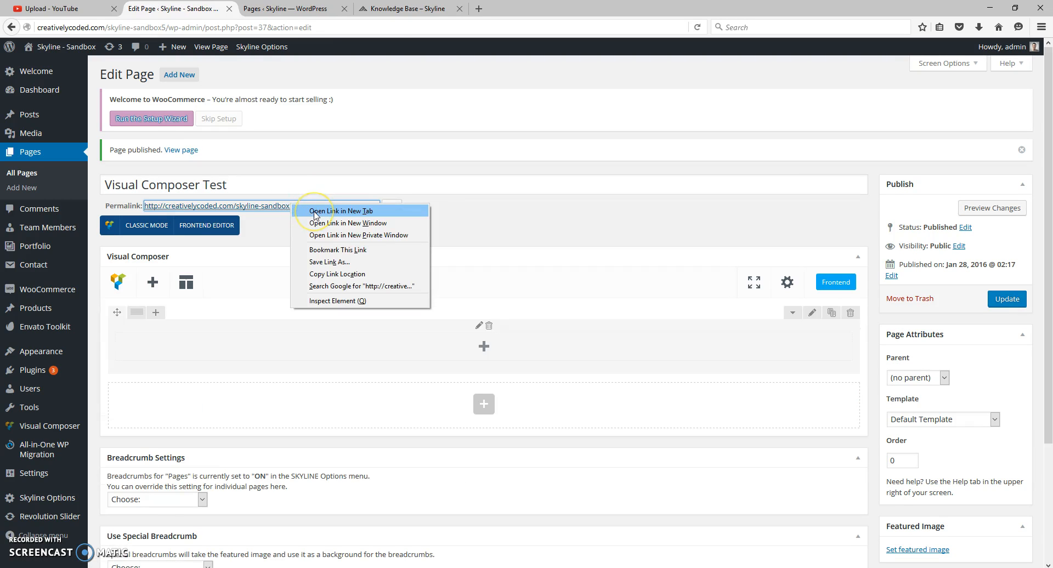
pyautogui.click(314, 211)
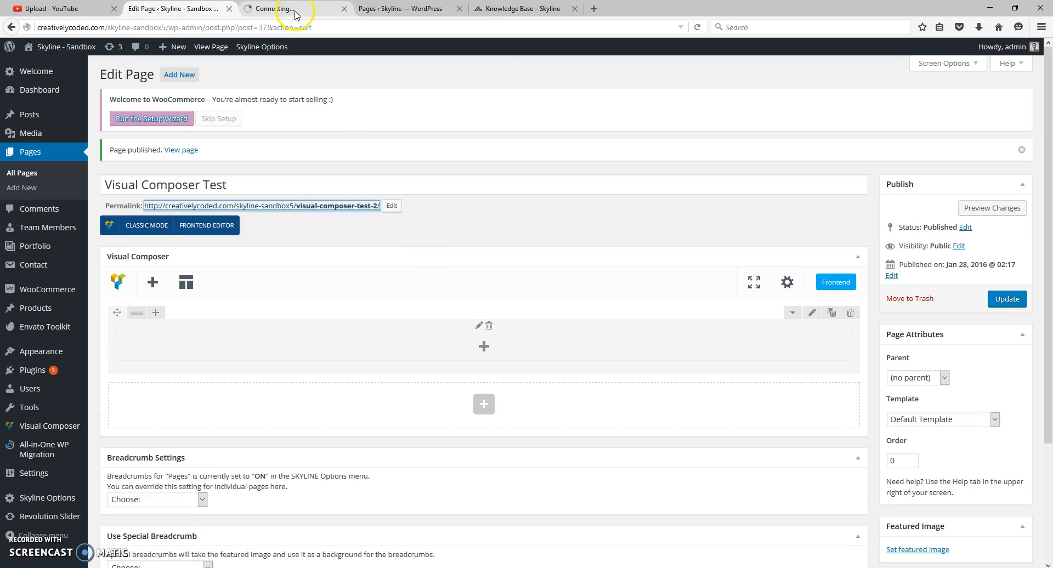
pyautogui.click(295, 11)
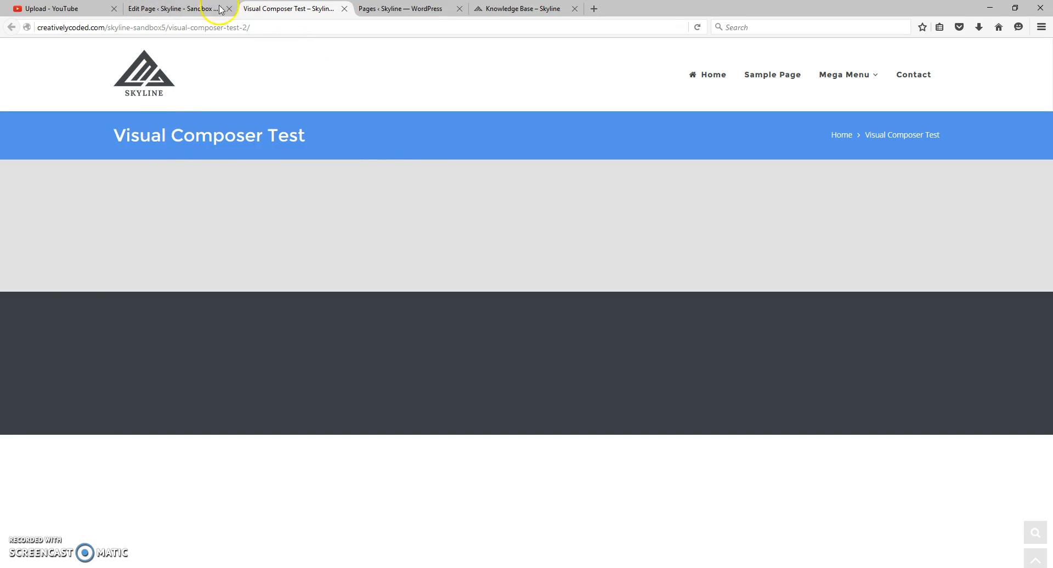
# - Return to the page editor and add a Heading Text element from the SKYLINE Elements inside the row
pyautogui.click(176, 8)
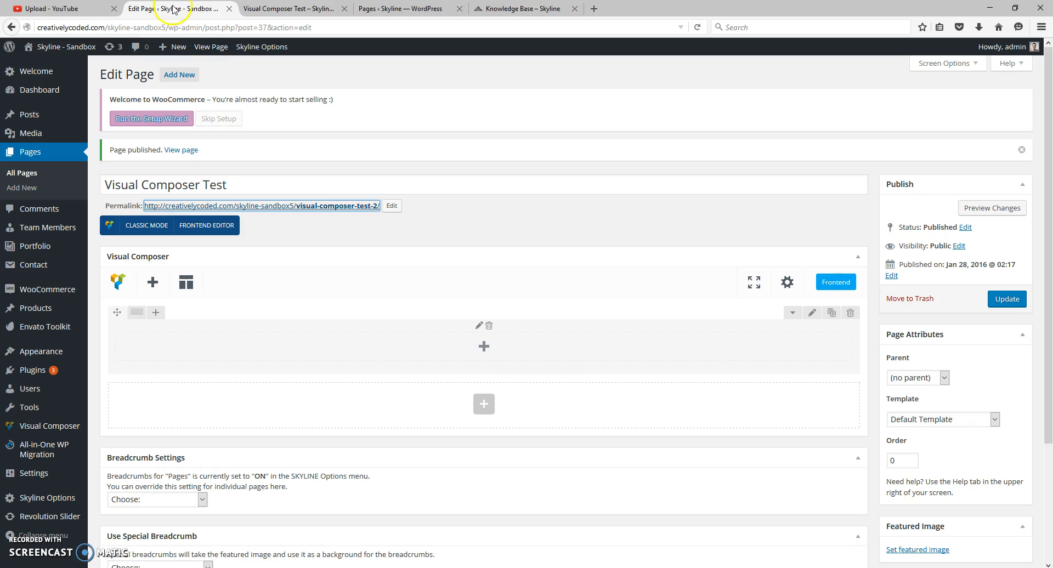
pyautogui.click(483, 347)
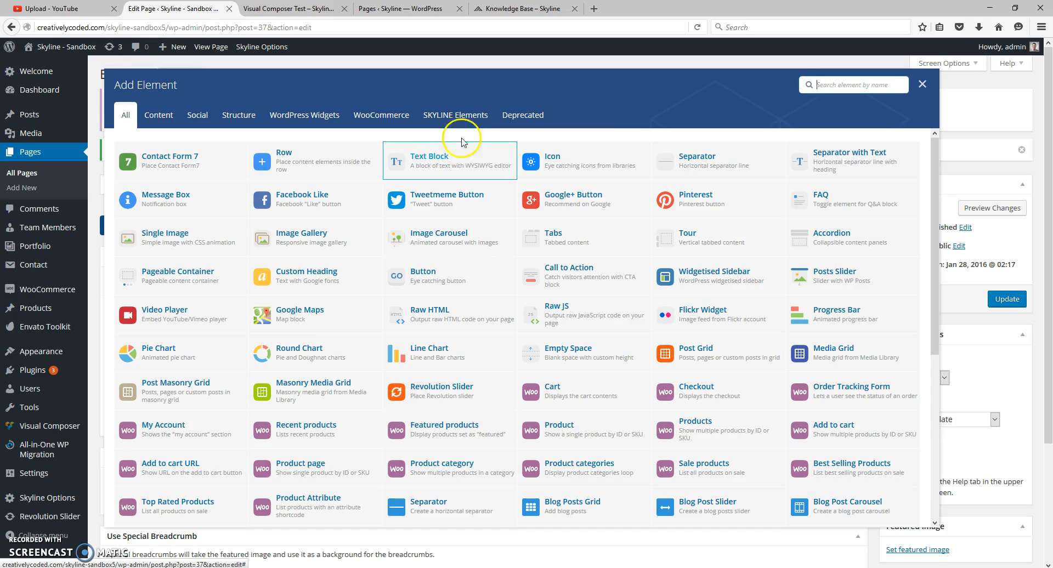
pyautogui.click(450, 122)
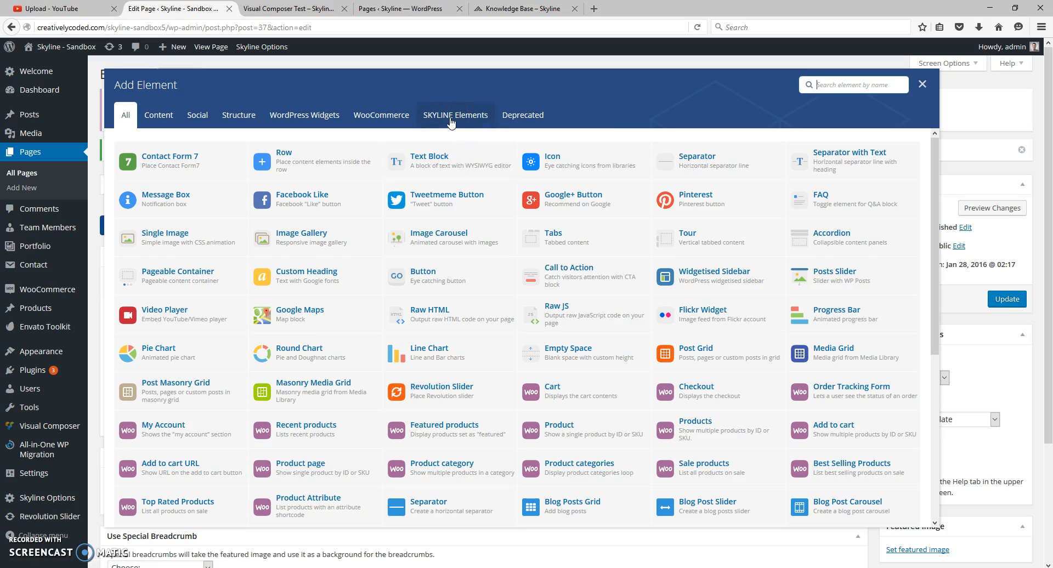
pyautogui.click(450, 119)
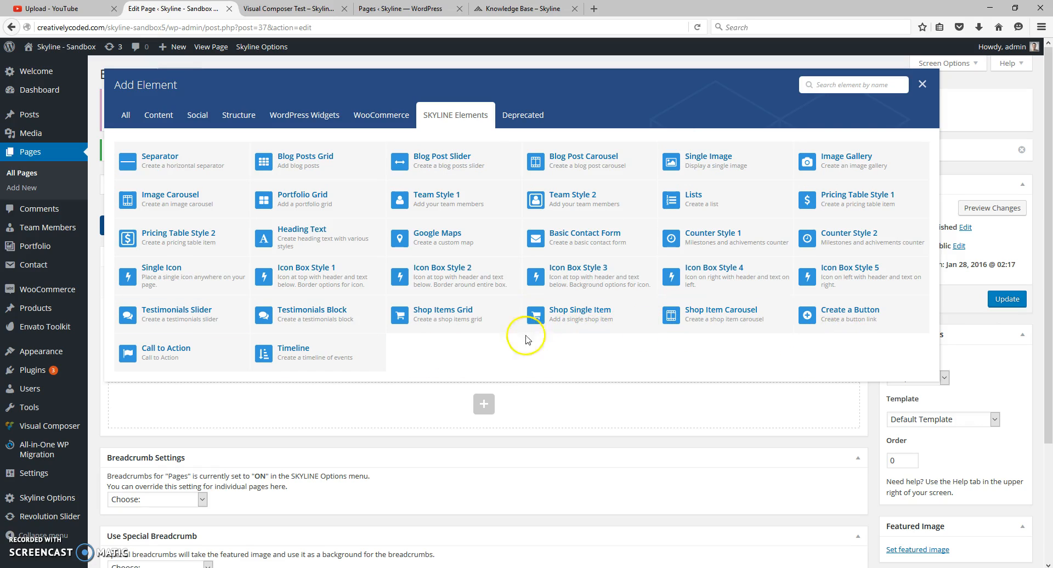
pyautogui.click(312, 239)
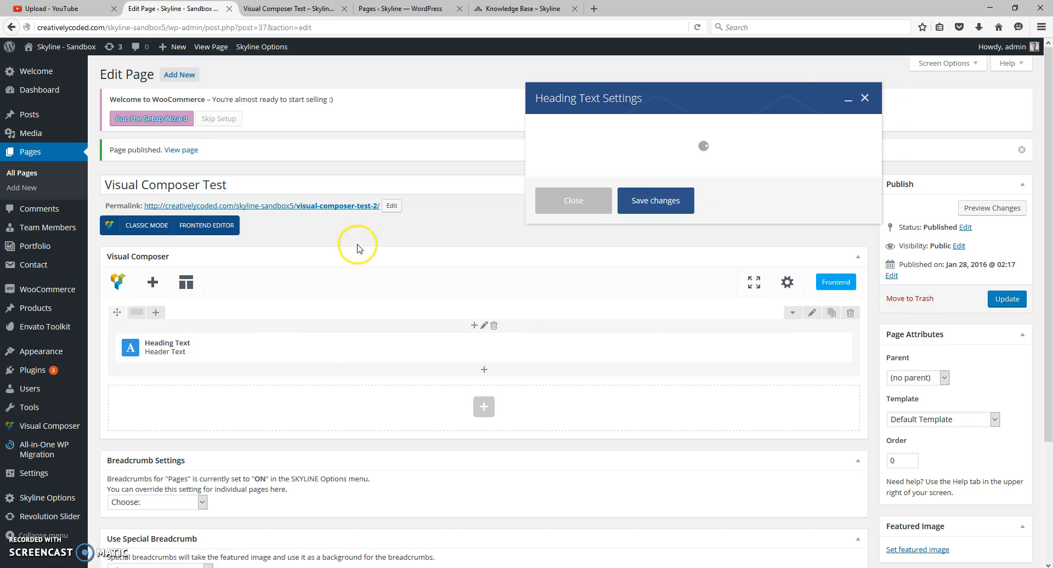
# - Set the heading text to "Hello World!" and keep H1 - 36px as its heading tag
pyautogui.moveTo(635, 150); pyautogui.dragTo(405, 150)
pyautogui.write('Hello World!')
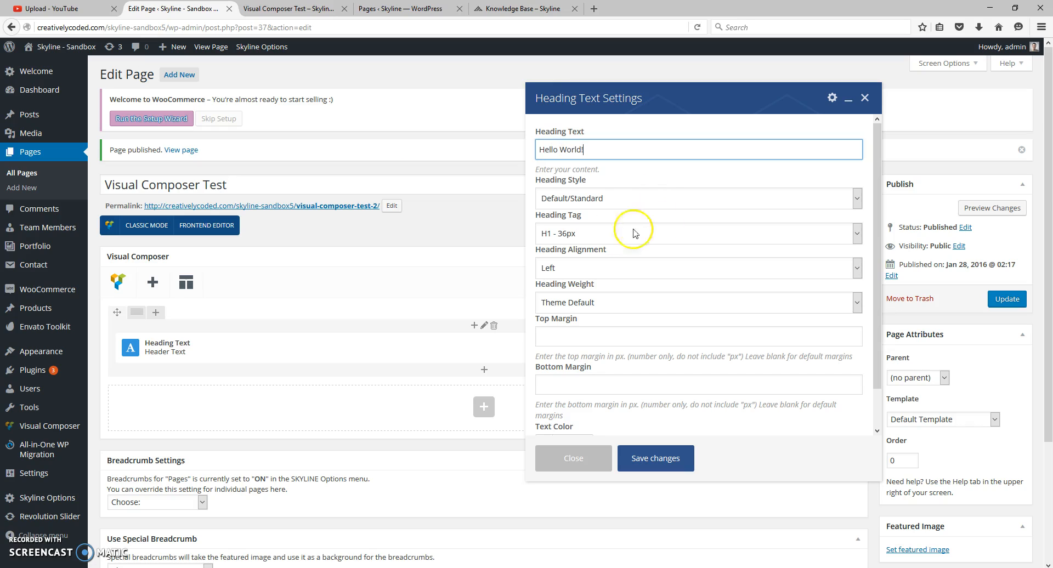
pyautogui.click(577, 236)
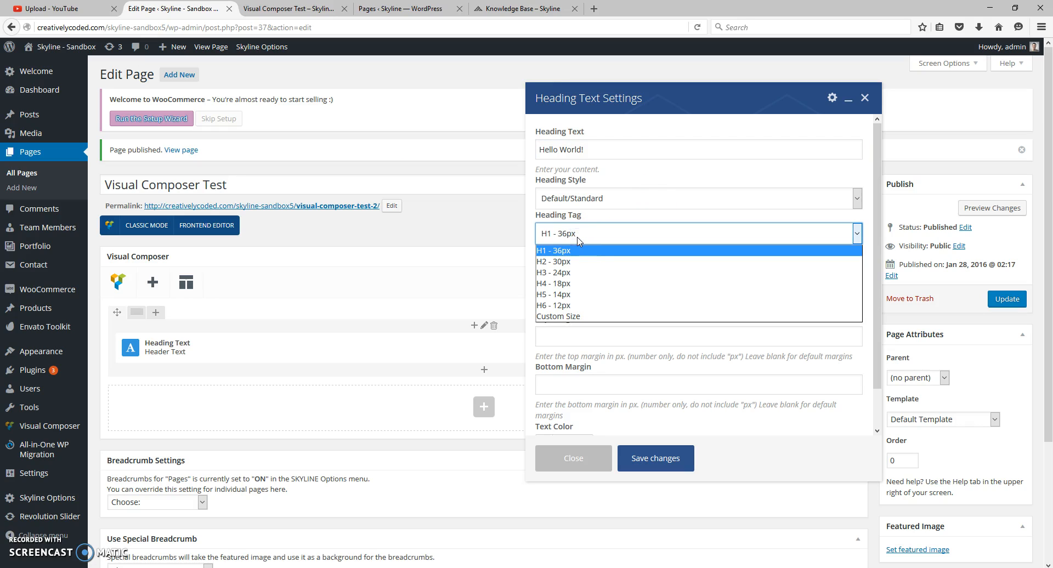
pyautogui.click(577, 239)
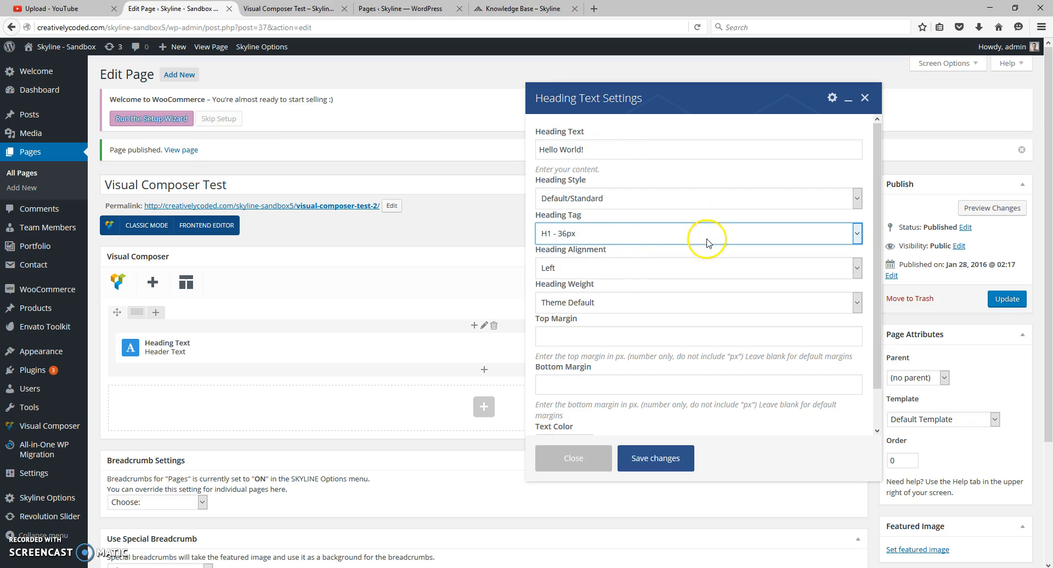
# - Set the heading weight to 800
pyautogui.scroll(-1, 706, 242)
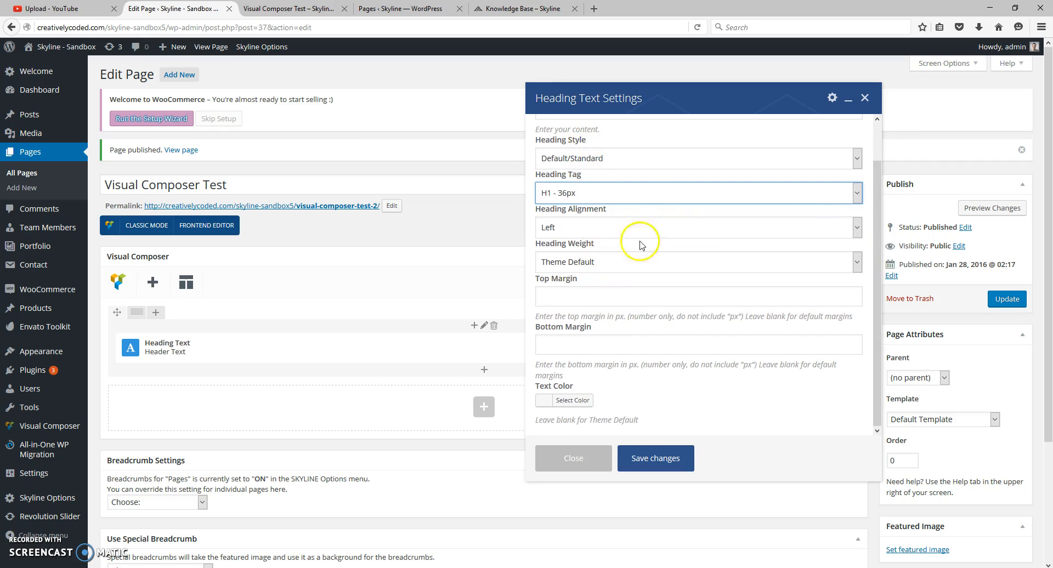
pyautogui.click(603, 263)
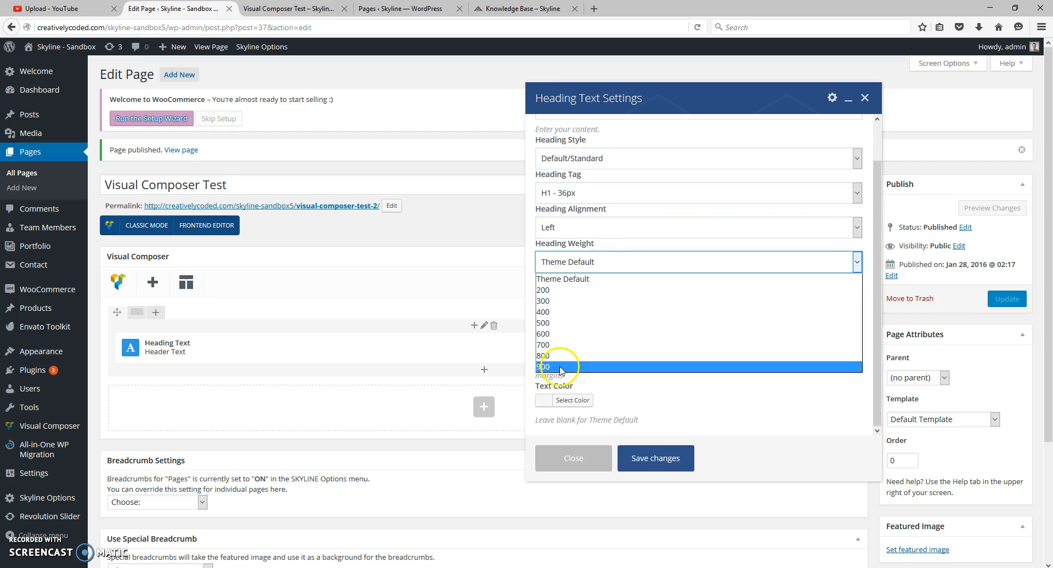
pyautogui.click(548, 355)
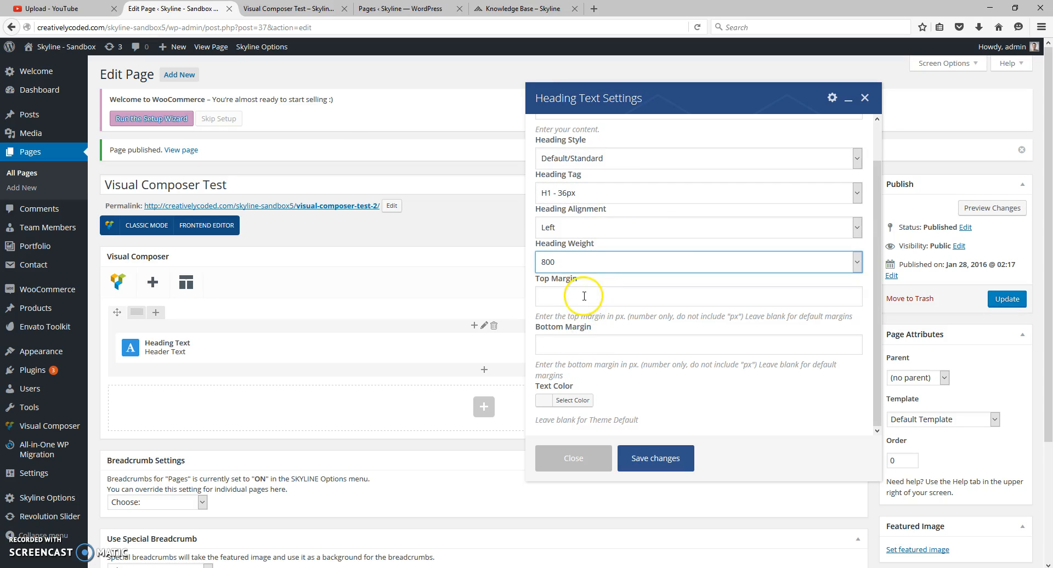
# - Set the heading's text color to white #ffffff and save the Heading Text settings
pyautogui.click(573, 401)
pyautogui.scroll(-3, 683, 388)
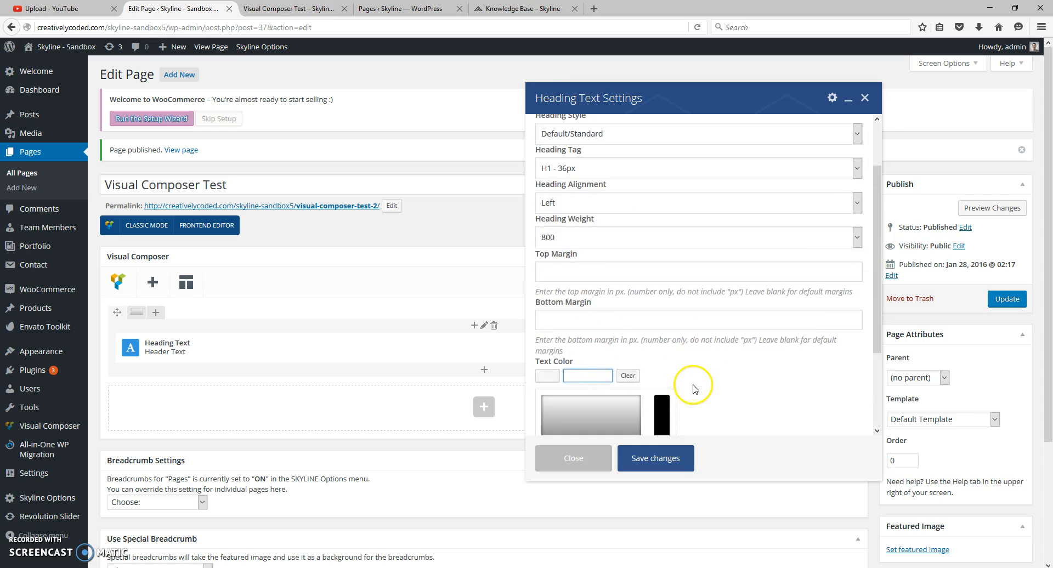
pyautogui.click(561, 394)
pyautogui.click(764, 320)
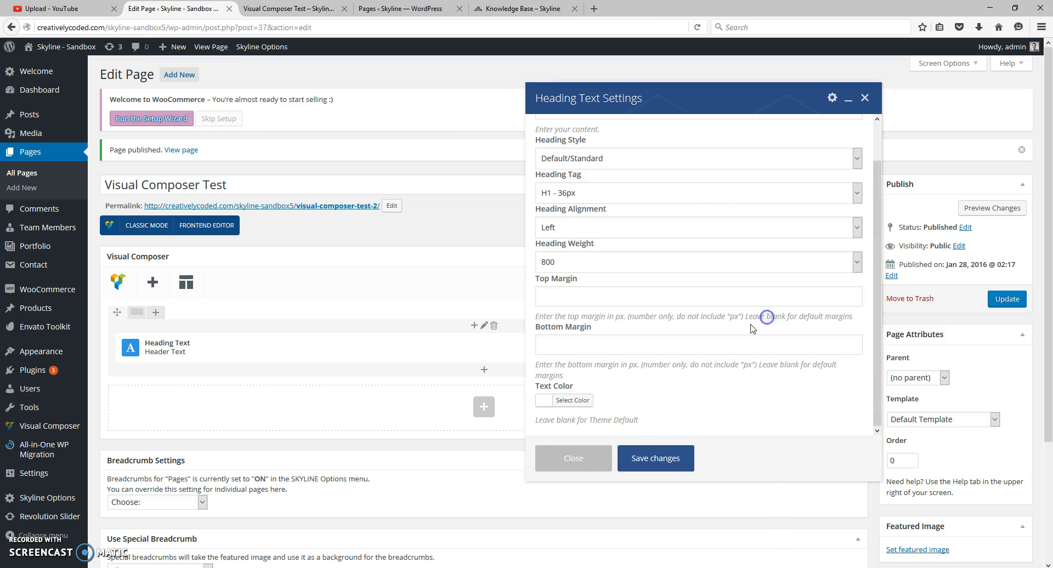
pyautogui.click(668, 458)
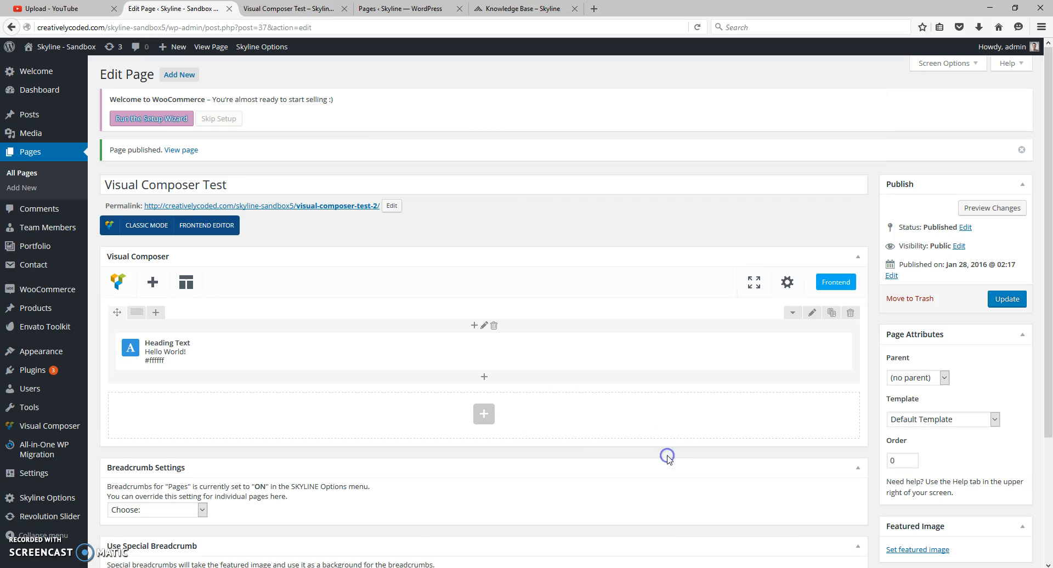
# - Update the page and reload its live version to check the new heading
pyautogui.click(1006, 299)
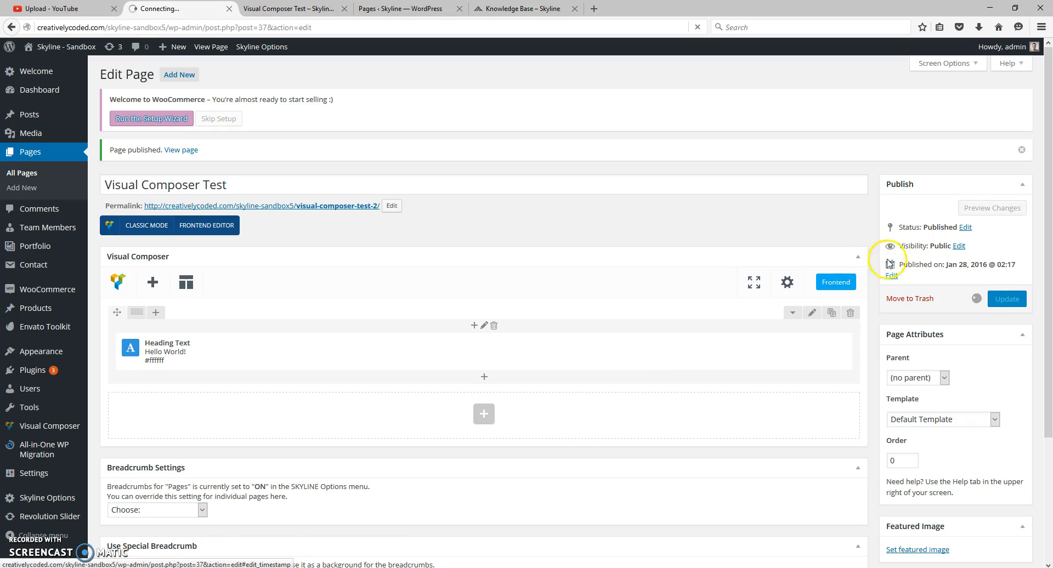
pyautogui.click(307, 6)
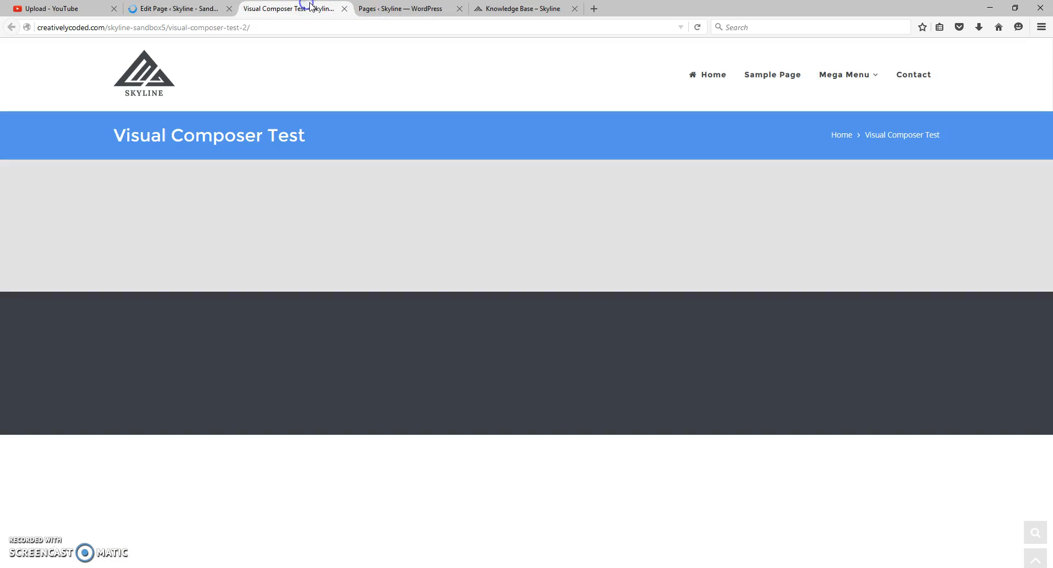
pyautogui.click(697, 27)
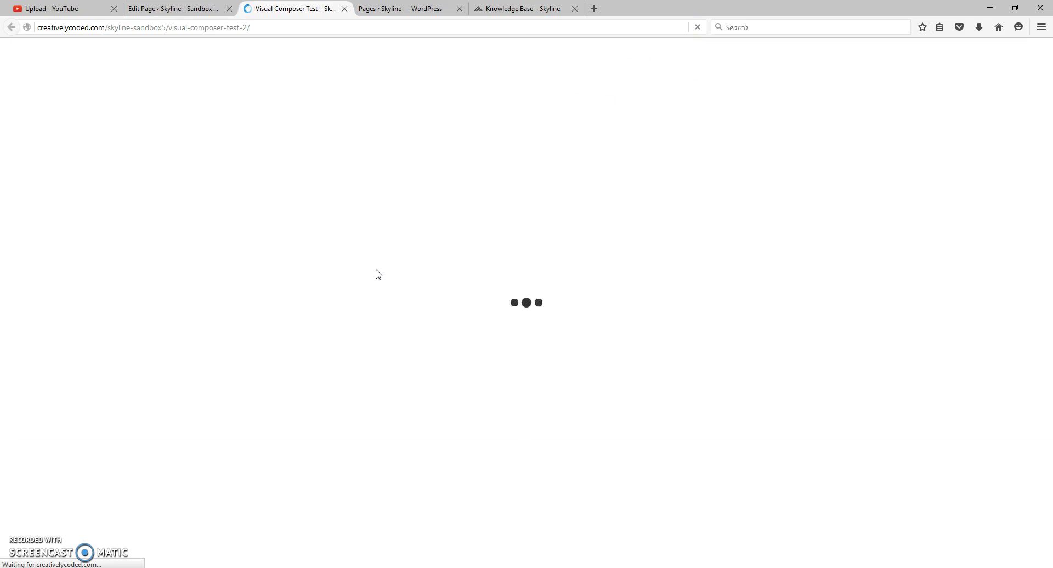
pyautogui.click(414, 267)
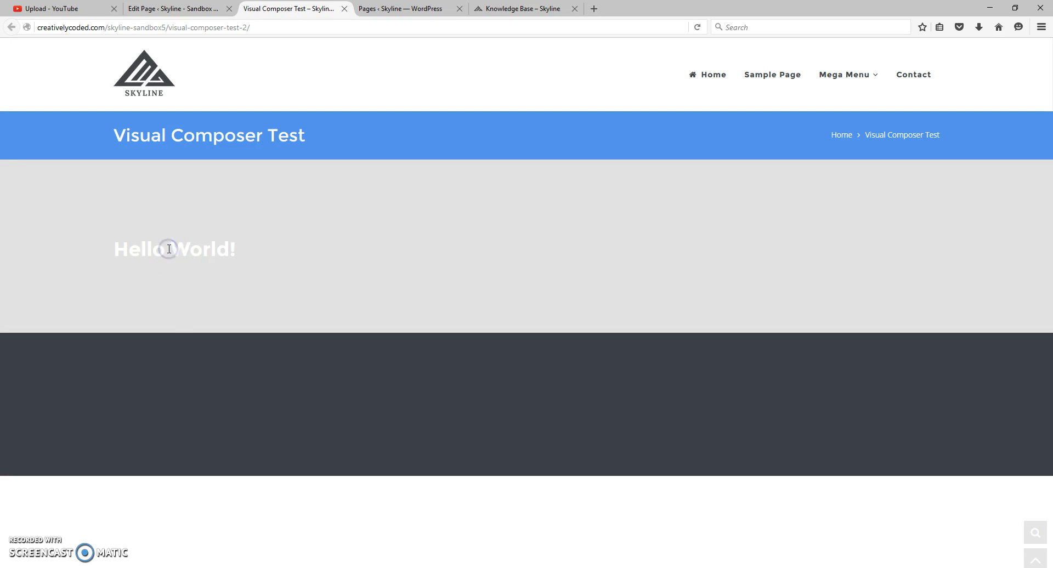
# - Return to the page editor and add a Single Image element from the SKYLINE Elements below the heading
pyautogui.click(174, 9)
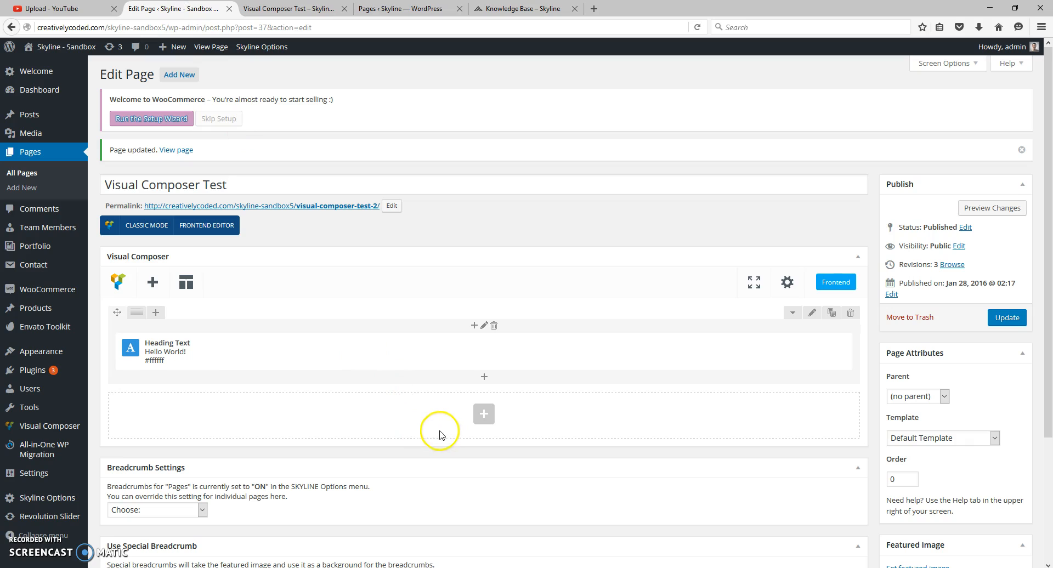
pyautogui.click(484, 376)
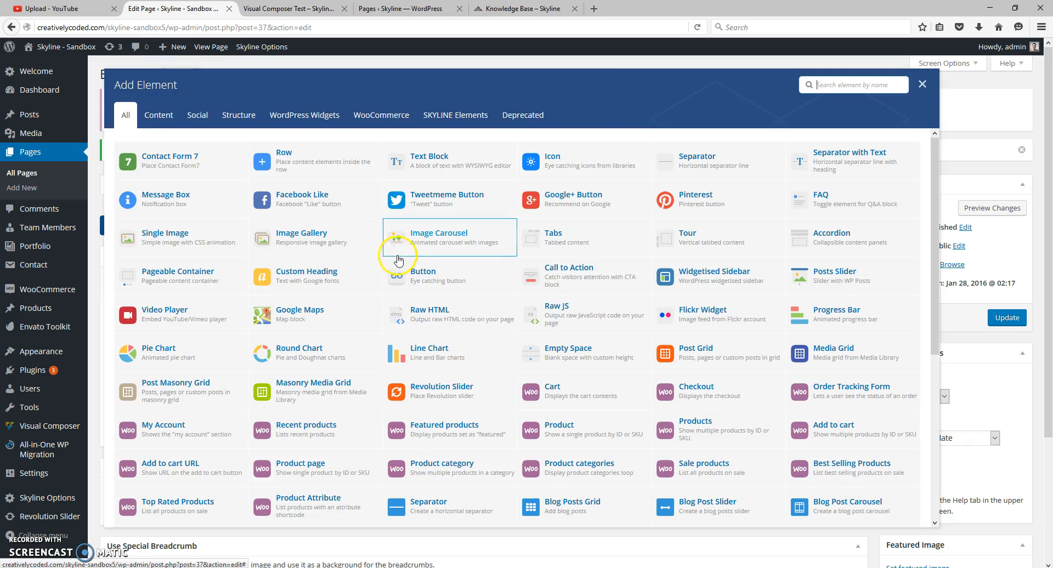
pyautogui.scroll(-3, 283, 329)
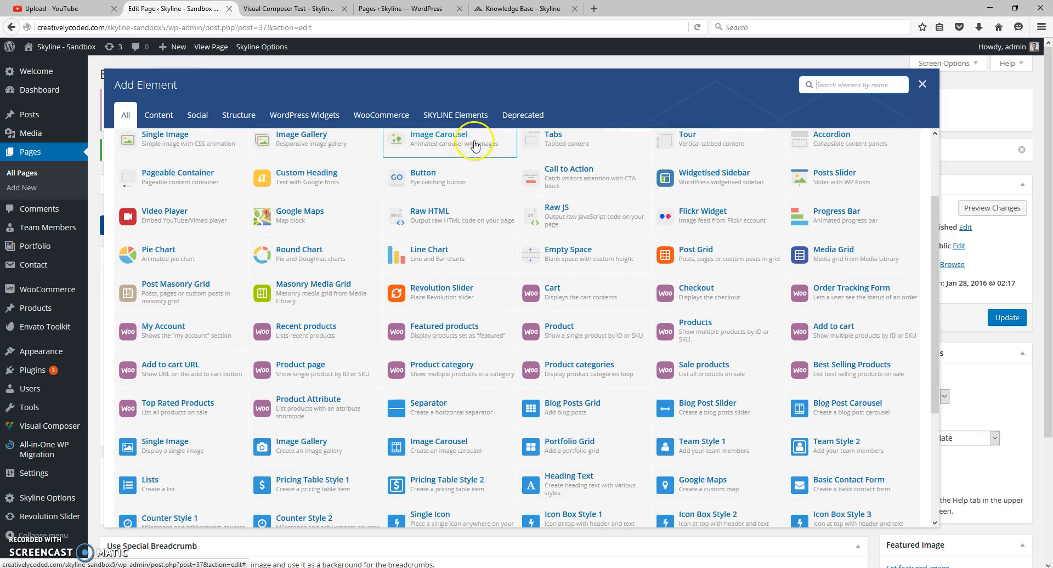
pyautogui.click(454, 115)
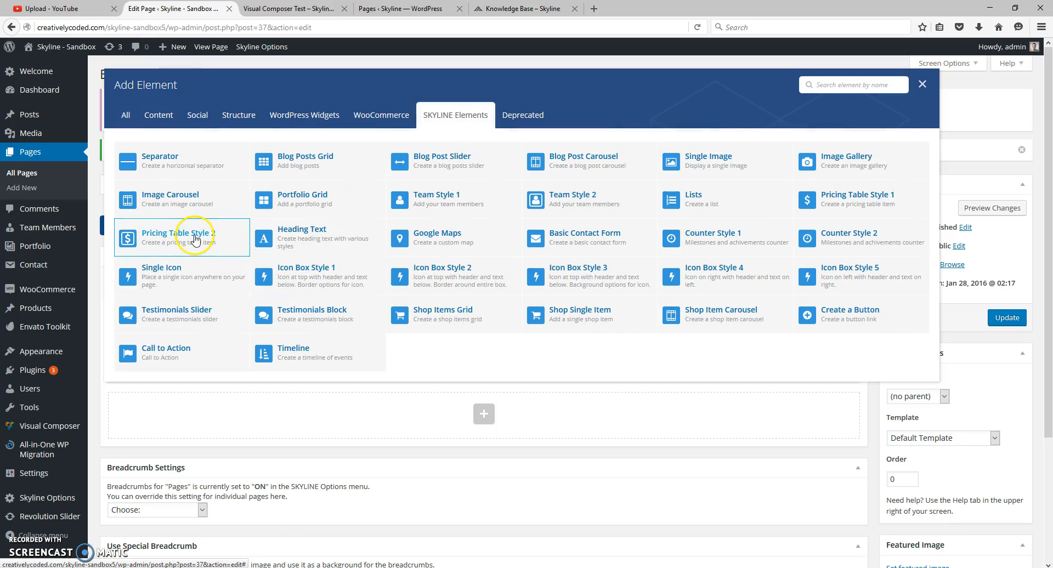
pyautogui.click(722, 159)
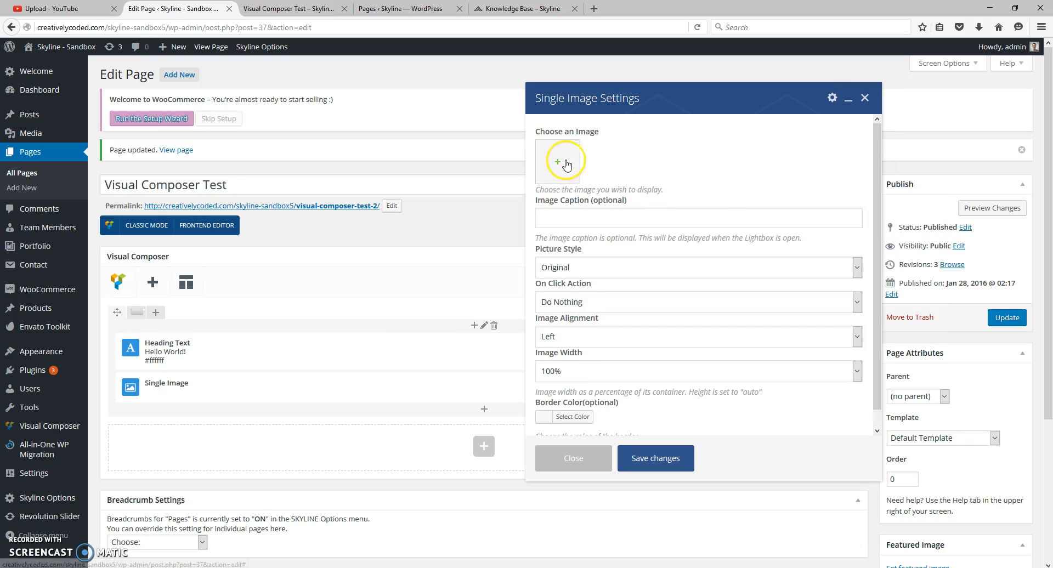
# - Choose logo-dark2.png from the Media Library as the Single Image element's picture
pyautogui.click(562, 164)
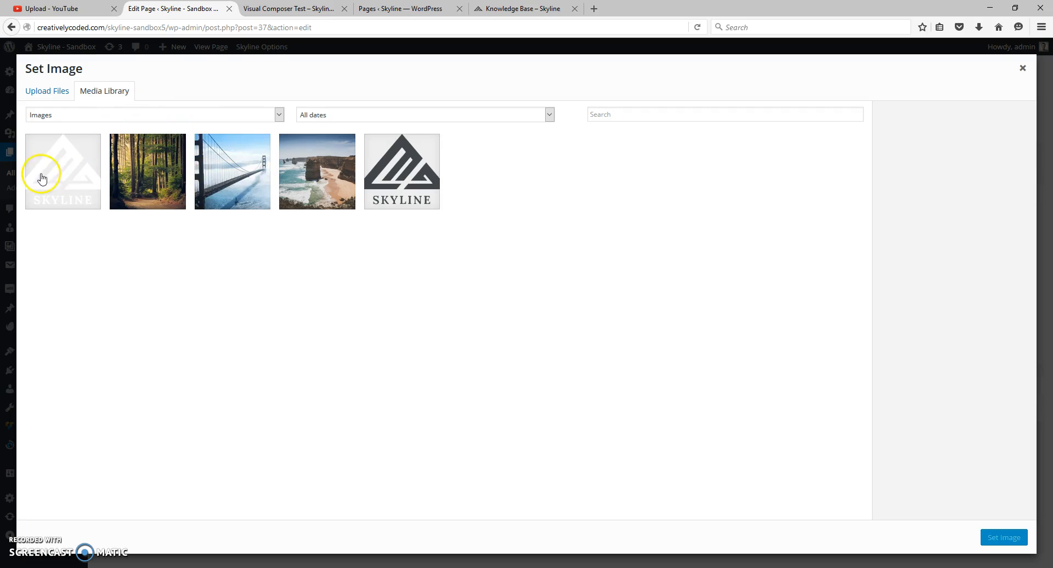
pyautogui.click(414, 175)
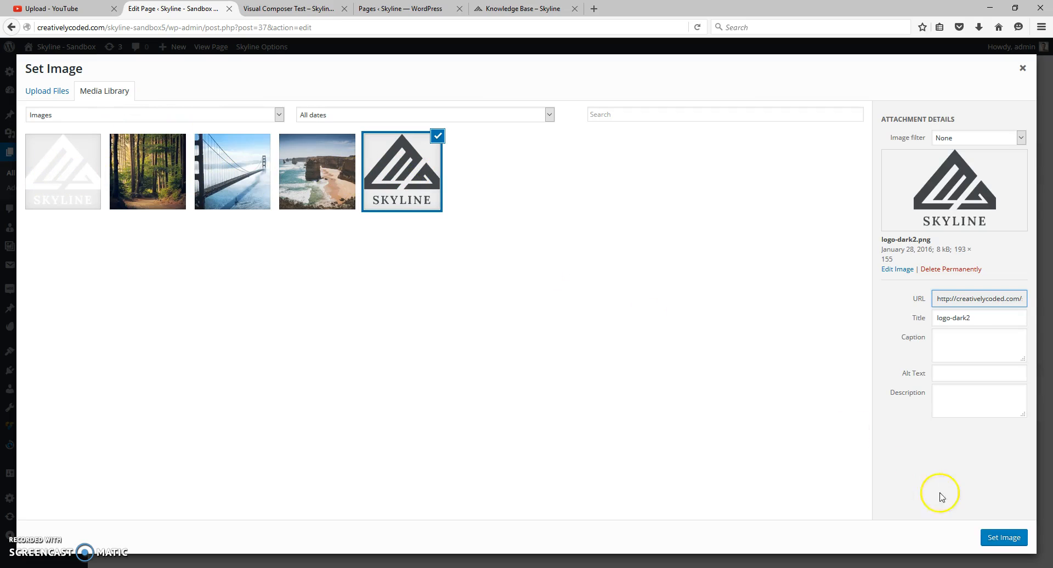
pyautogui.click(1002, 537)
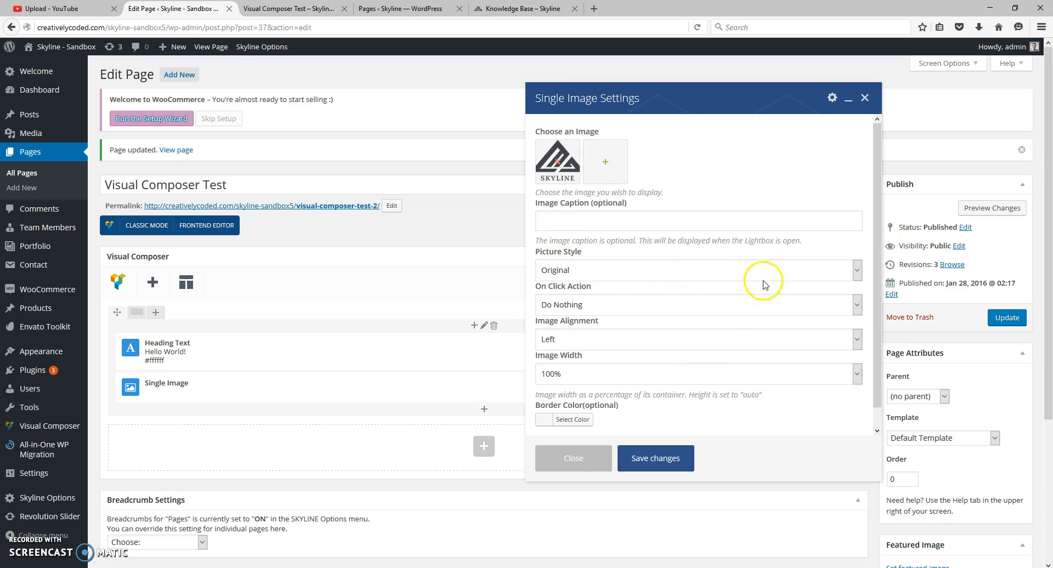
# - Keep Picture Style at Original and On Click Action at Do Nothing, and save the Single Image settings
pyautogui.click(588, 272)
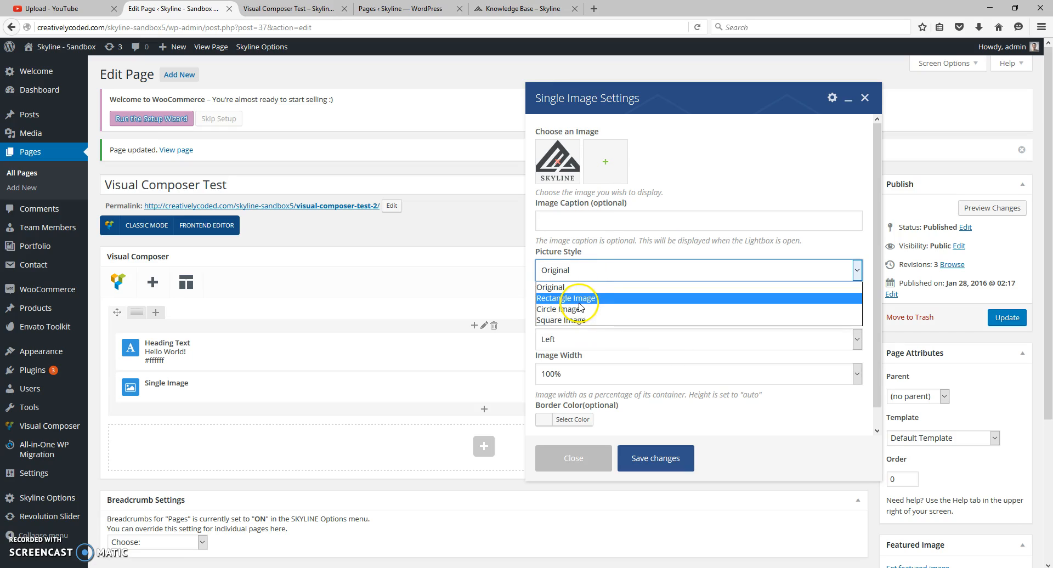
pyautogui.click(576, 268)
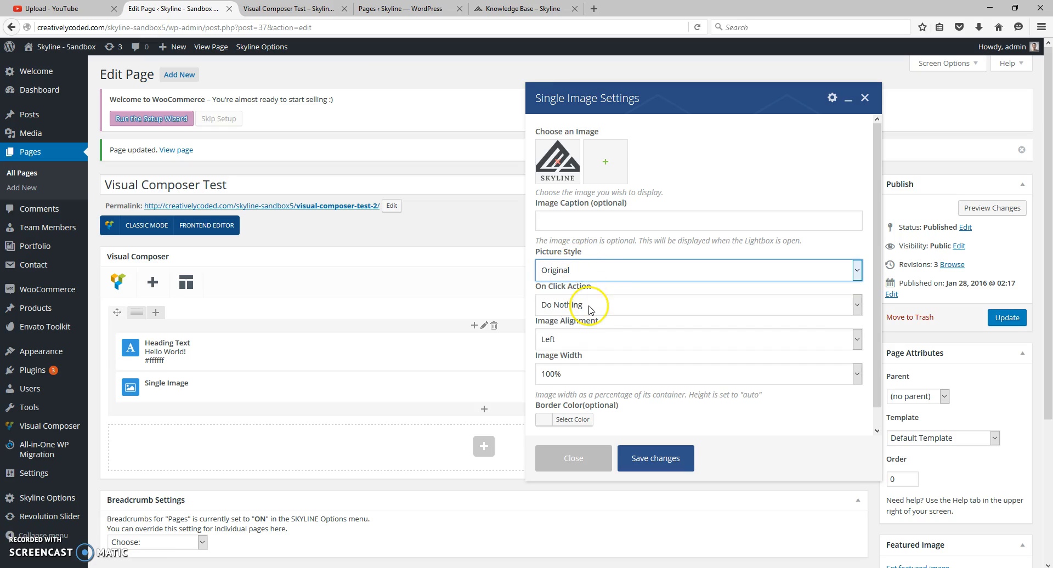
pyautogui.click(589, 309)
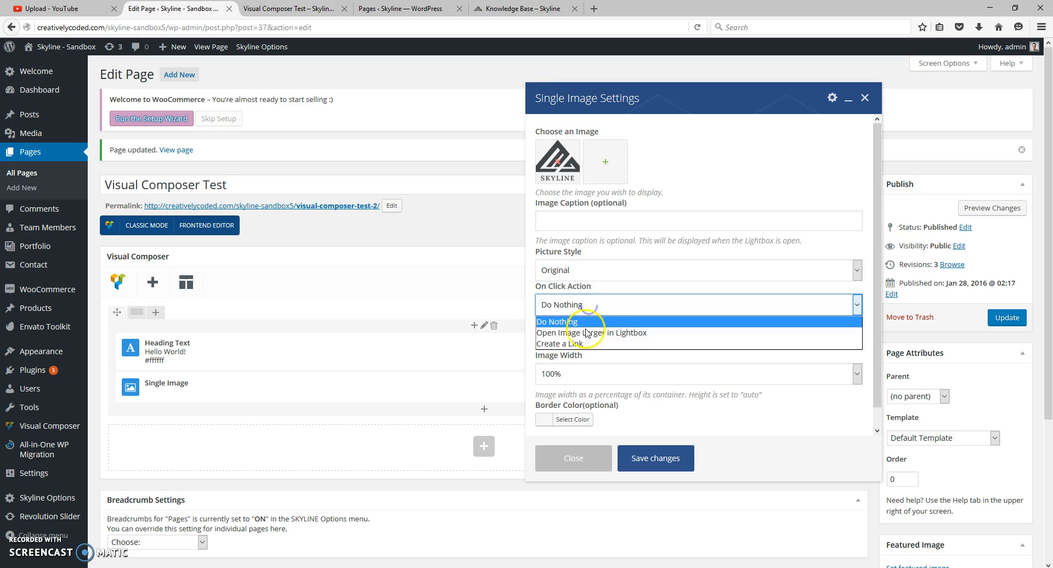
pyautogui.click(582, 346)
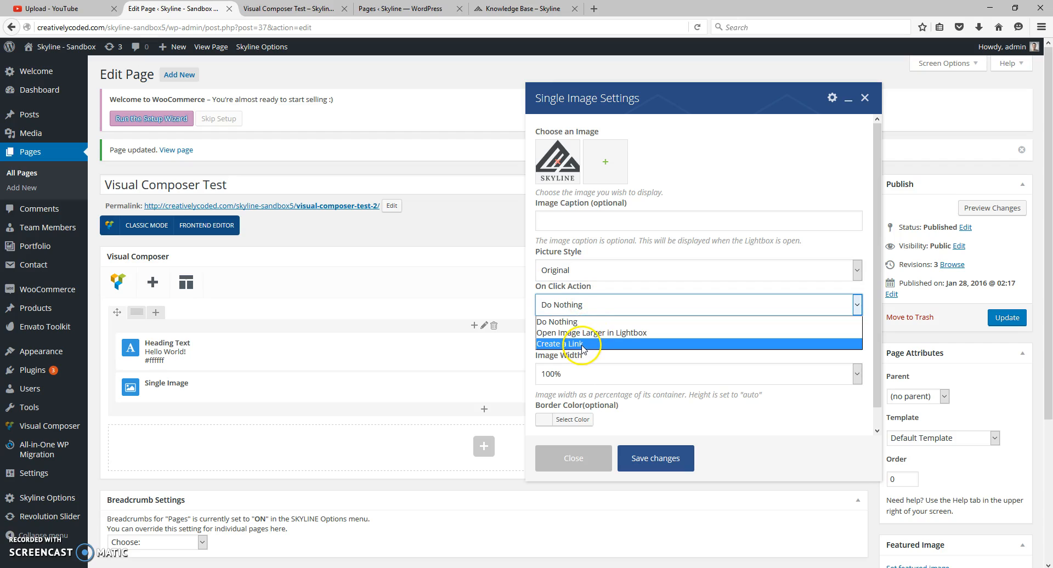
pyautogui.click(576, 328)
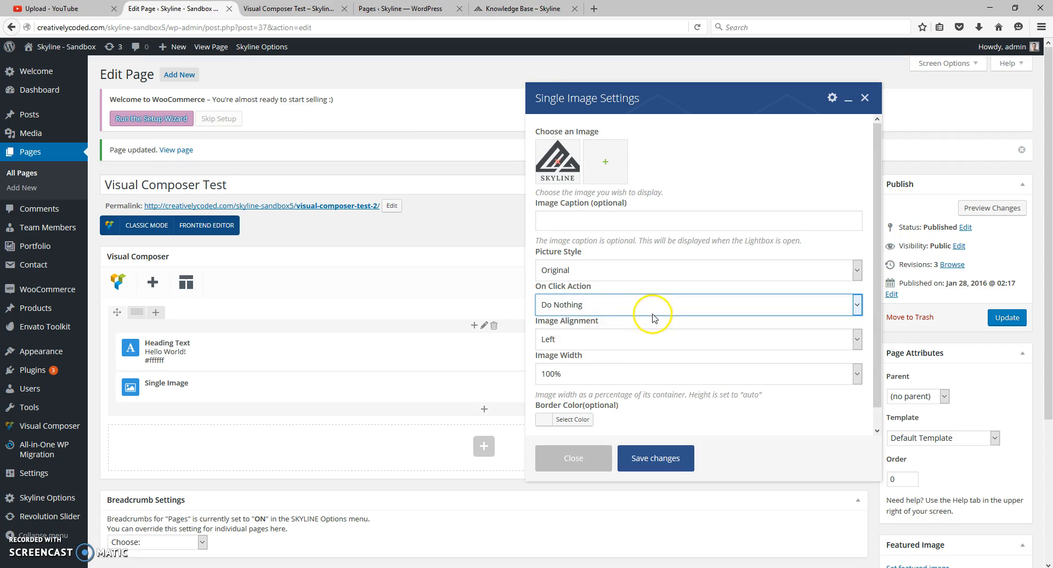
pyautogui.scroll(-3, 587, 324)
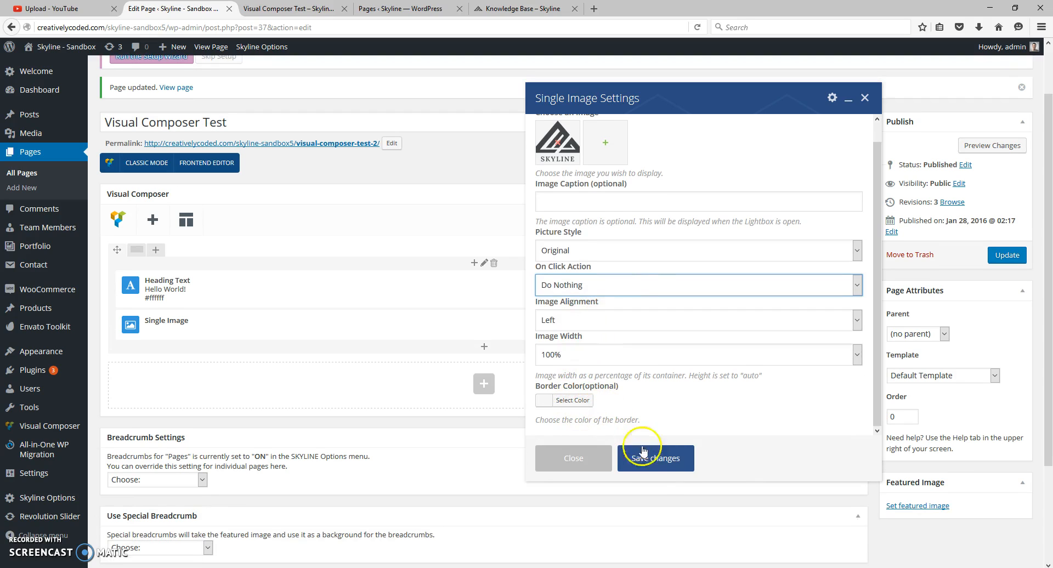
pyautogui.click(663, 460)
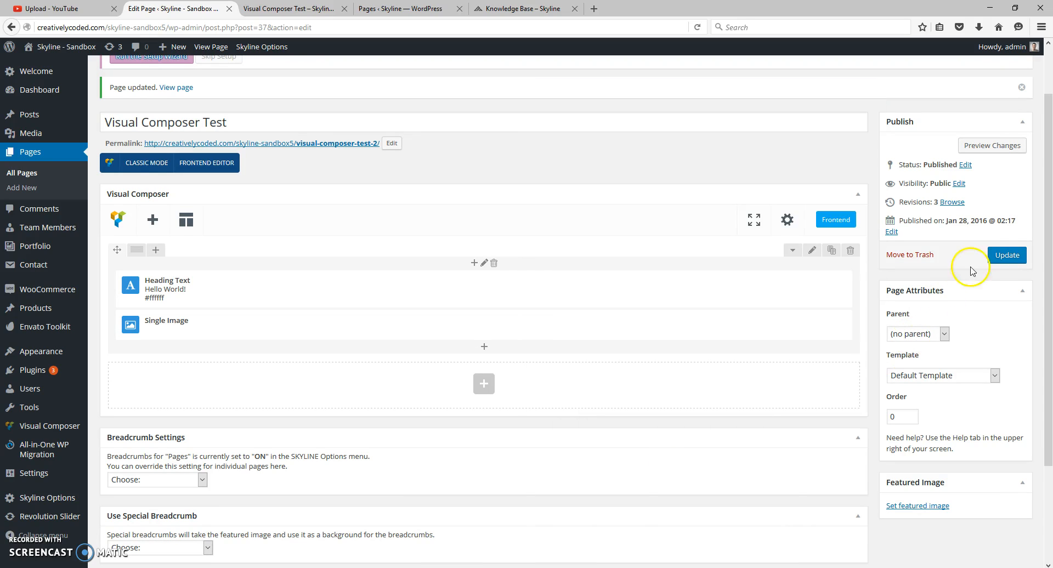
# - Update the page and reload its live version to check the logo image under the heading
pyautogui.click(1007, 255)
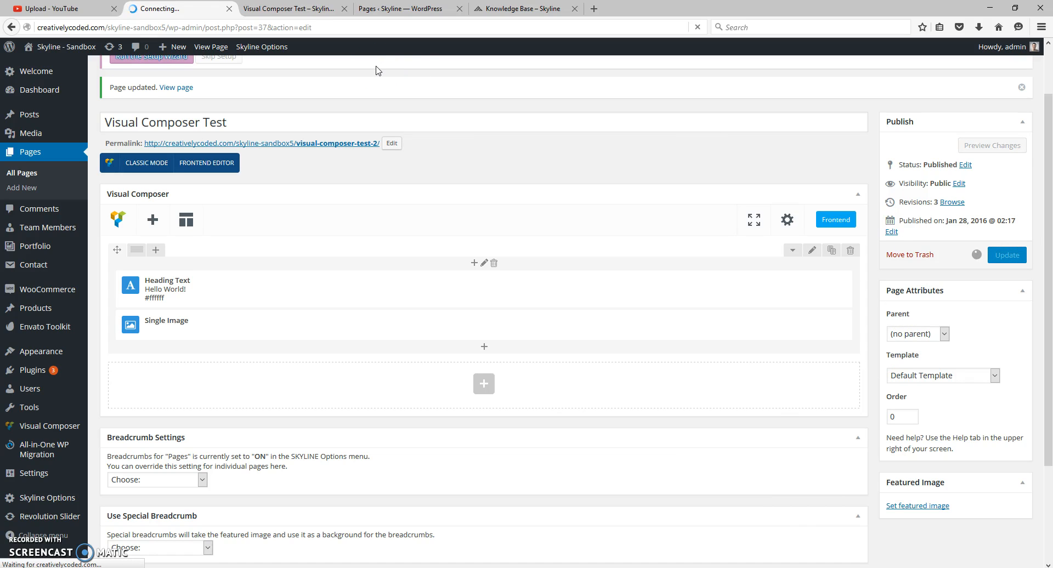
pyautogui.click(325, 9)
pyautogui.click(697, 28)
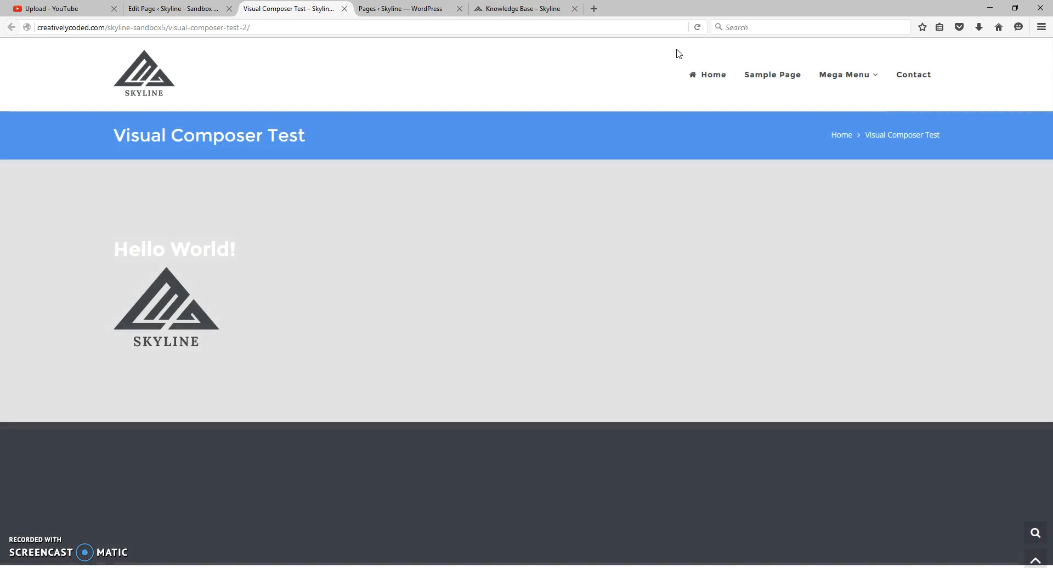
pyautogui.rightClick(253, 335)
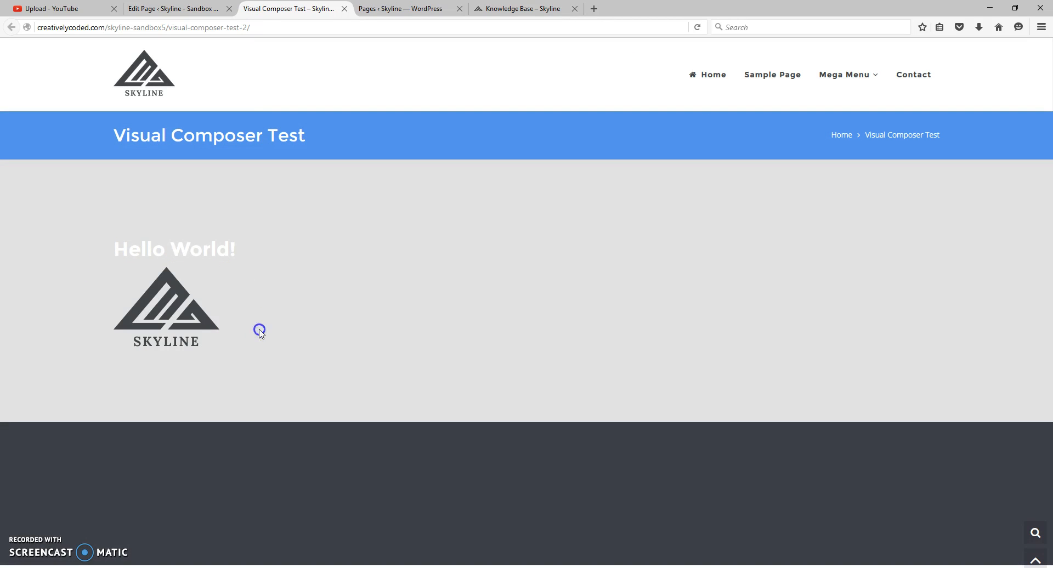
# - Return to the page editor and split the row into three equal columns (1/3 + 1/3 + 1/3)
pyautogui.click(174, 7)
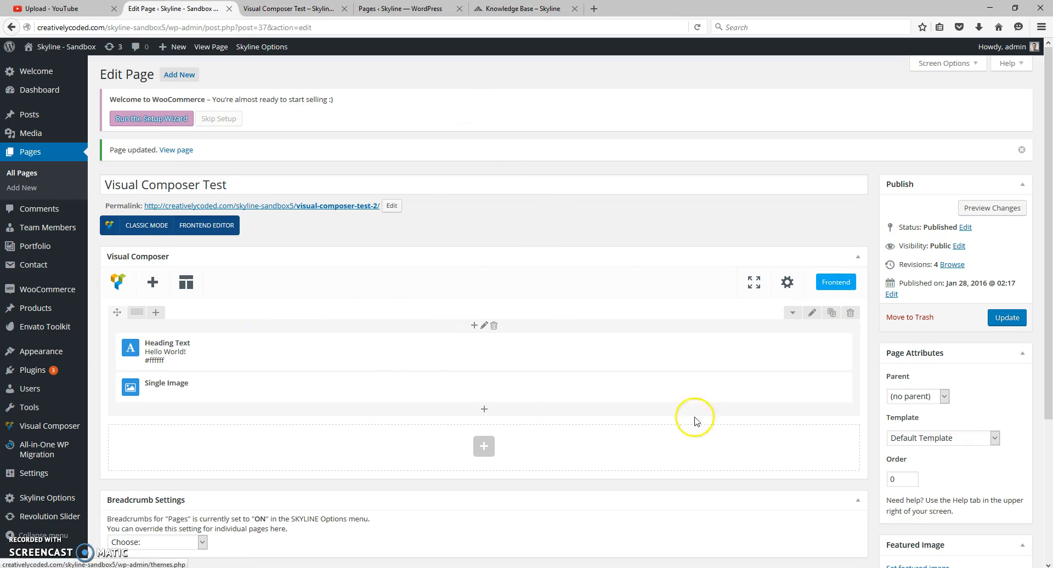
pyautogui.moveTo(137, 313)
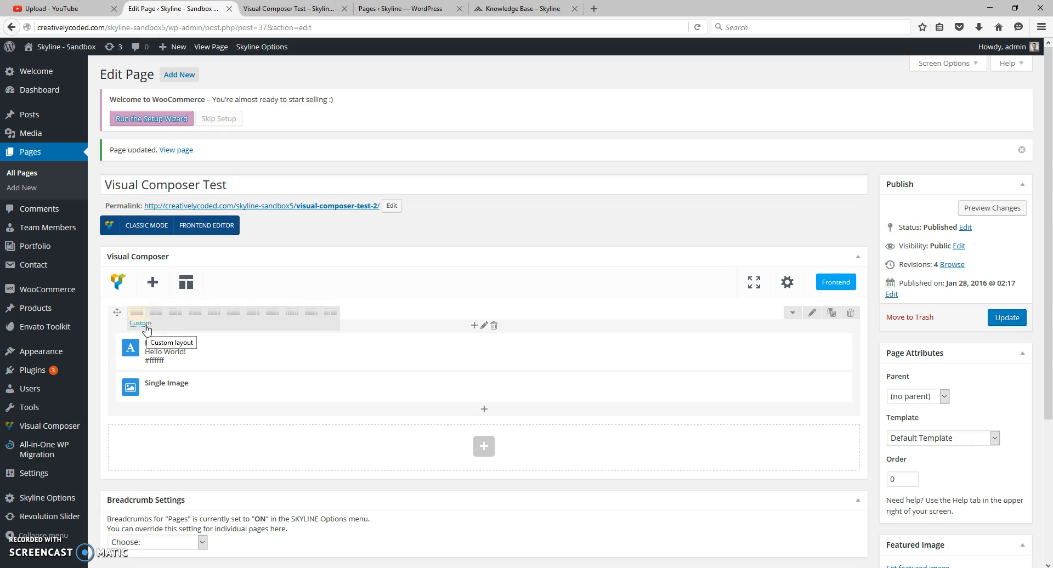
pyautogui.click(195, 314)
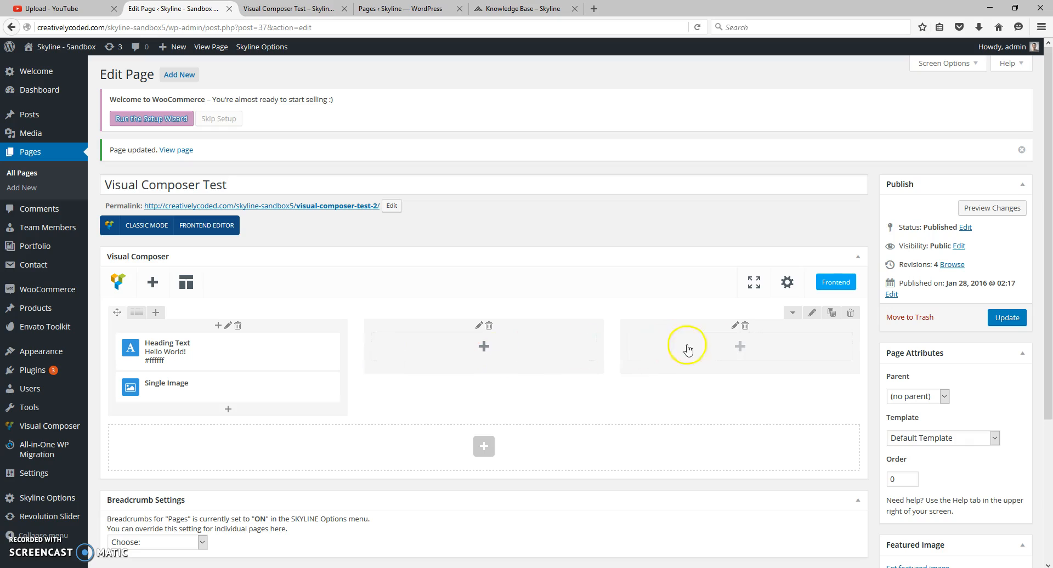
# - Add an Icon Box Style 1 element from the SKYLINE Elements to the middle column, with Linecons as its icon library
pyautogui.click(483, 346)
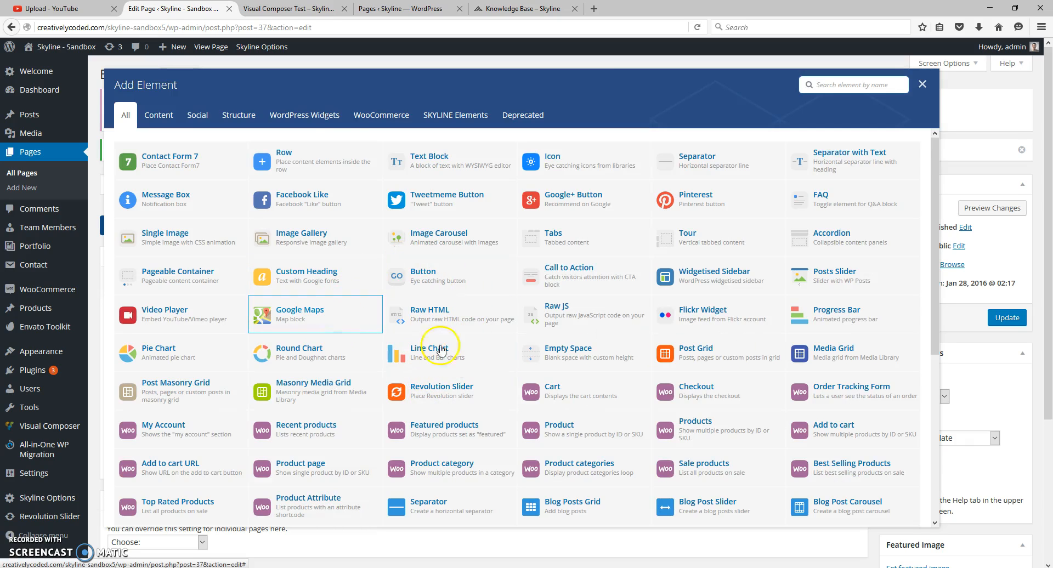
pyautogui.click(436, 113)
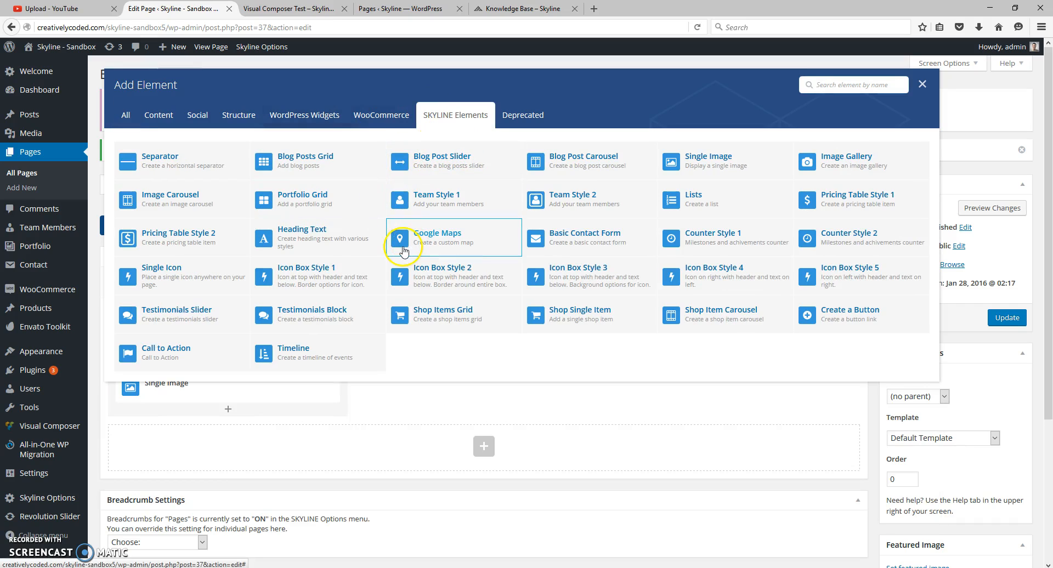
pyautogui.click(316, 276)
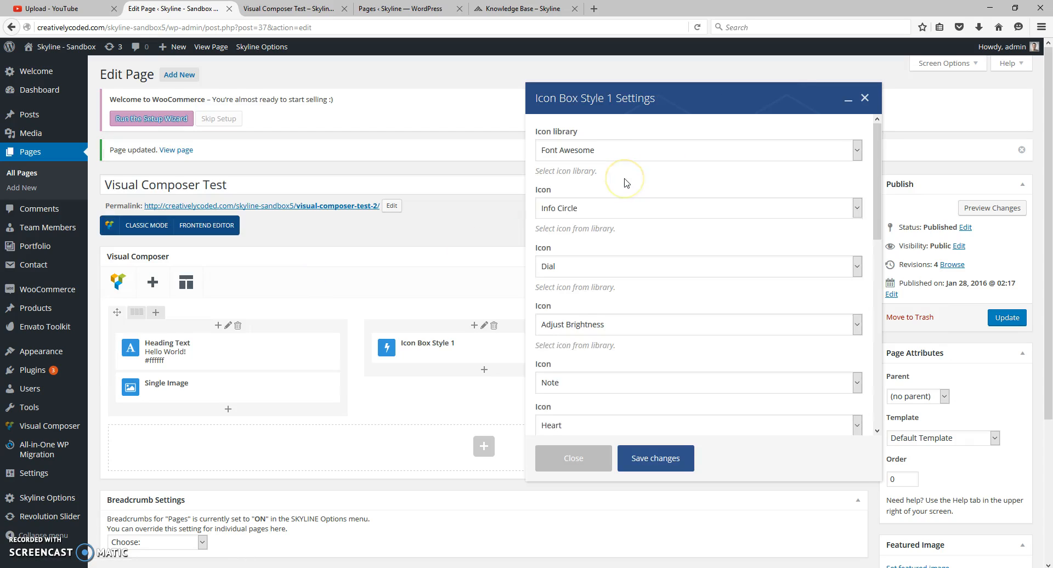
pyautogui.click(597, 151)
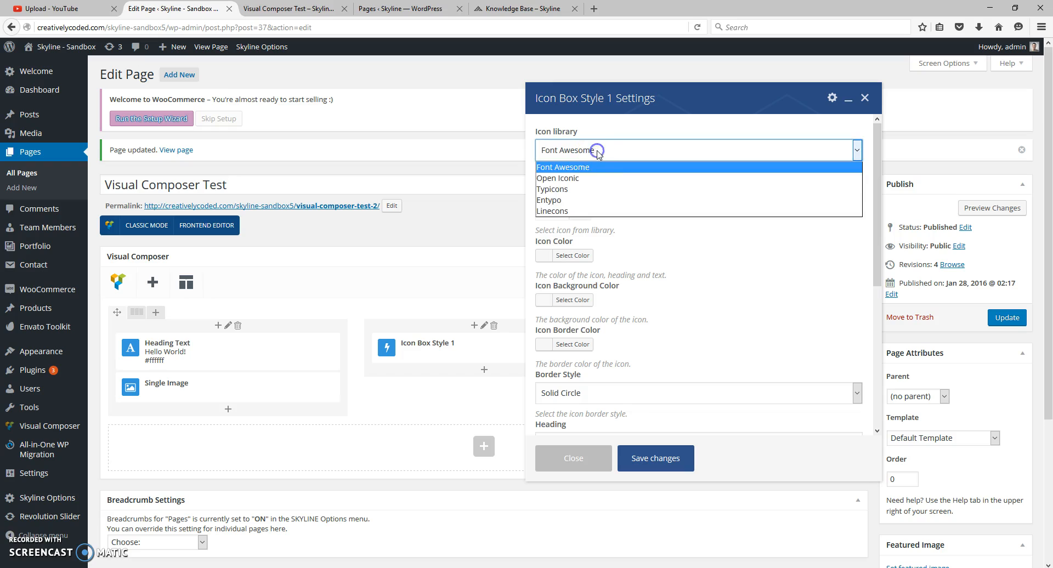
pyautogui.click(562, 211)
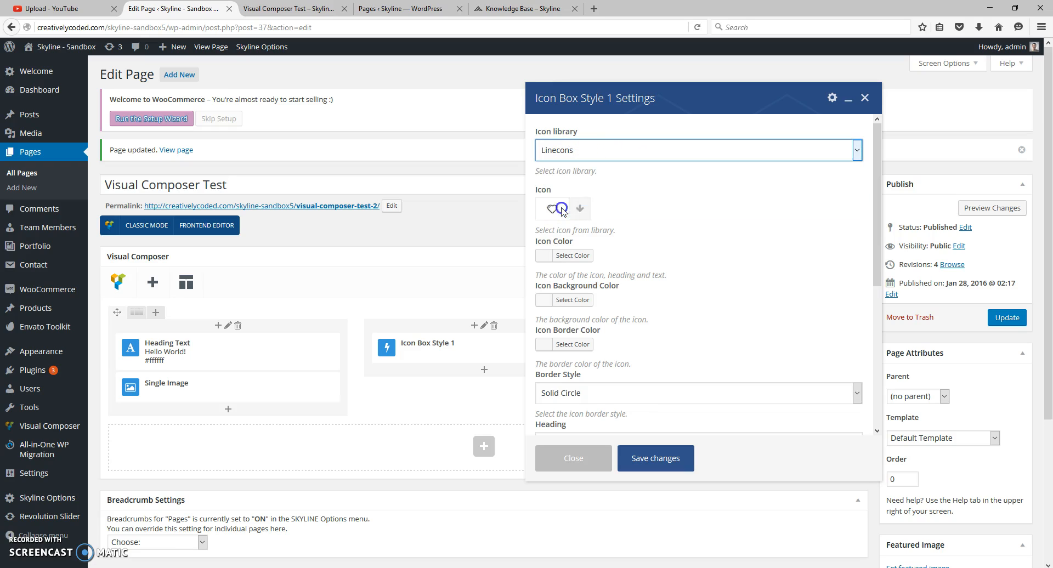
# - Set the icon box's icon color to white and its icon background color to red
pyautogui.click(581, 256)
pyautogui.click(599, 322)
pyautogui.click(749, 259)
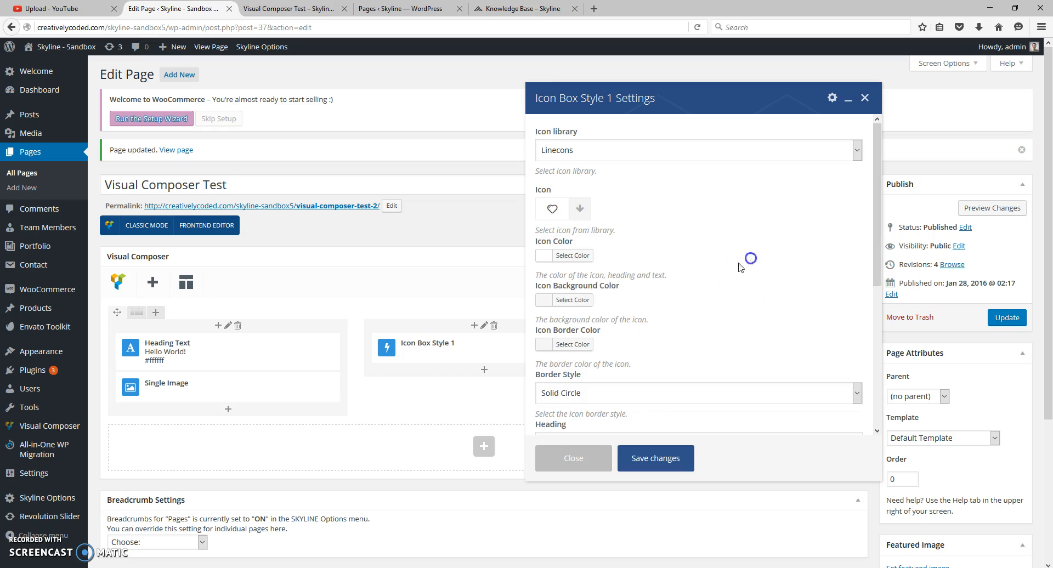
pyautogui.click(582, 303)
pyautogui.click(571, 422)
pyautogui.click(694, 268)
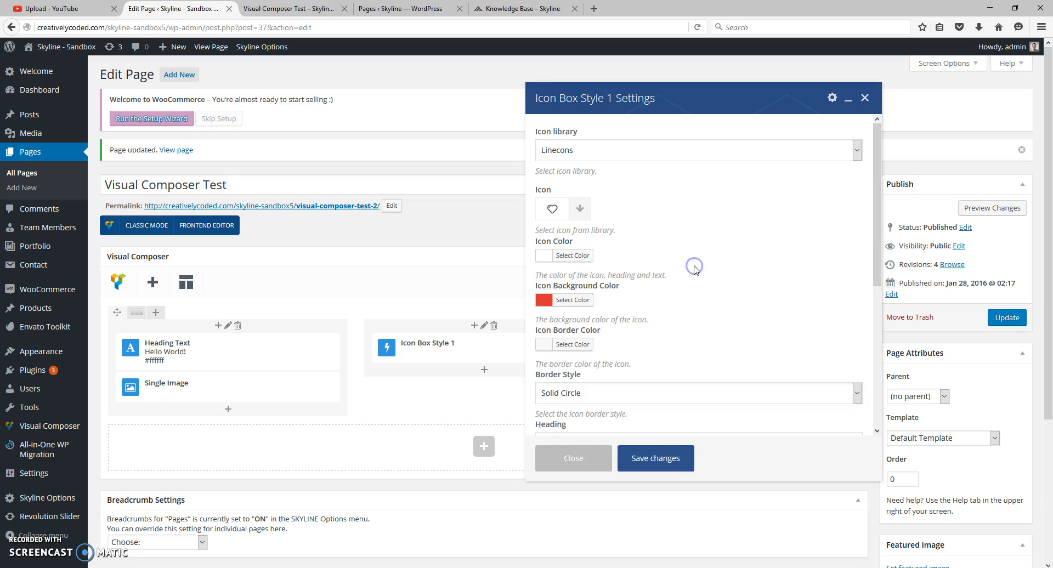
# - Set the icon box's heading to "Love This Theme"
pyautogui.scroll(-2, 658, 267)
pyautogui.scroll(-2, 648, 296)
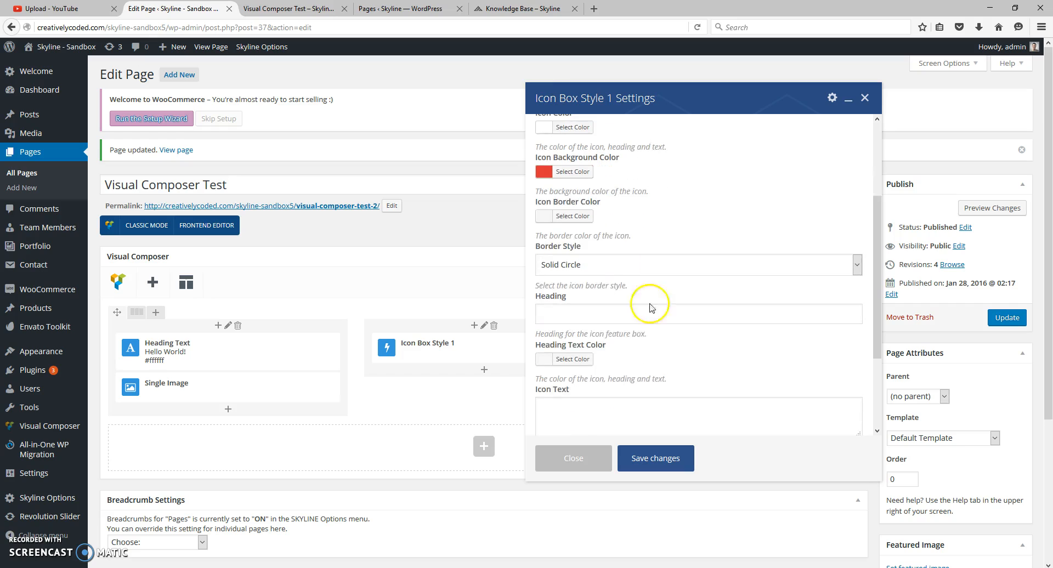
pyautogui.click(607, 314)
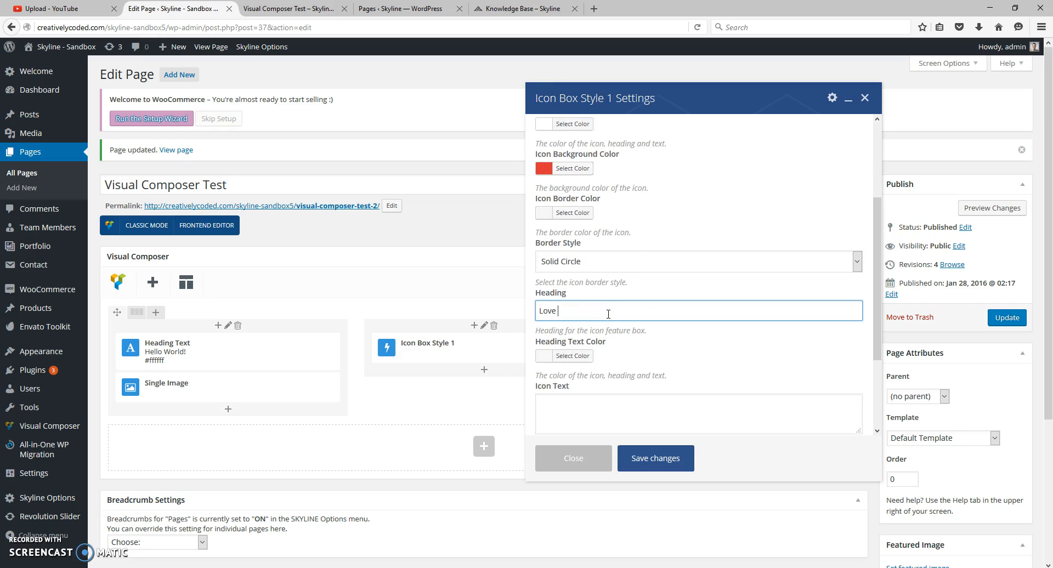
pyautogui.write('Love This Theme')
pyautogui.scroll(-1, 629, 310)
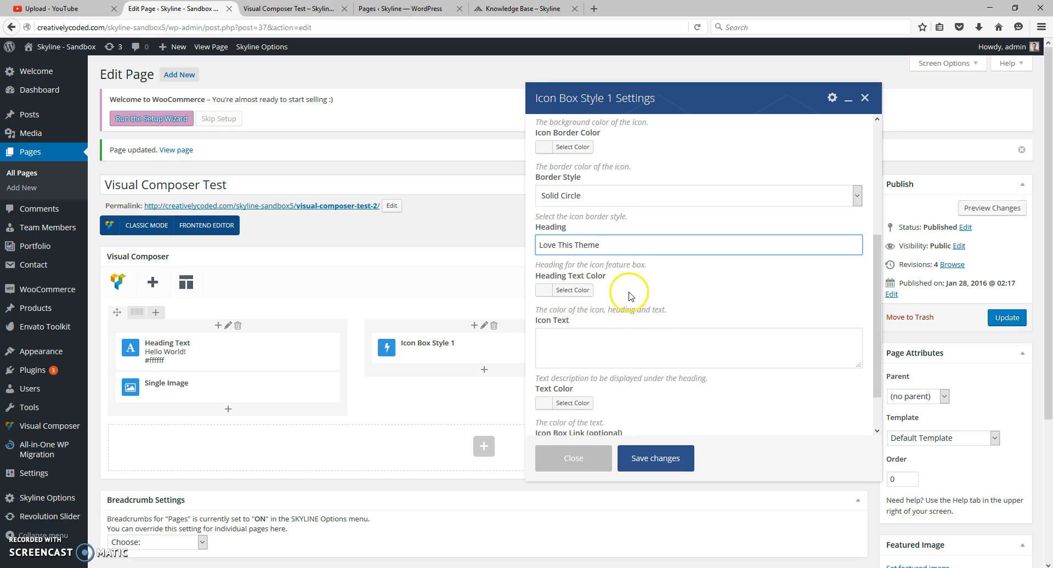
# - Set the icon box's heading text color to black
pyautogui.scroll(-1, 630, 293)
pyautogui.click(577, 257)
pyautogui.click(547, 383)
pyautogui.click(752, 260)
# - Enter "This is an easy theme to work with!" as the icon text and save the icon box settings
pyautogui.click(602, 311)
pyautogui.write('This is')
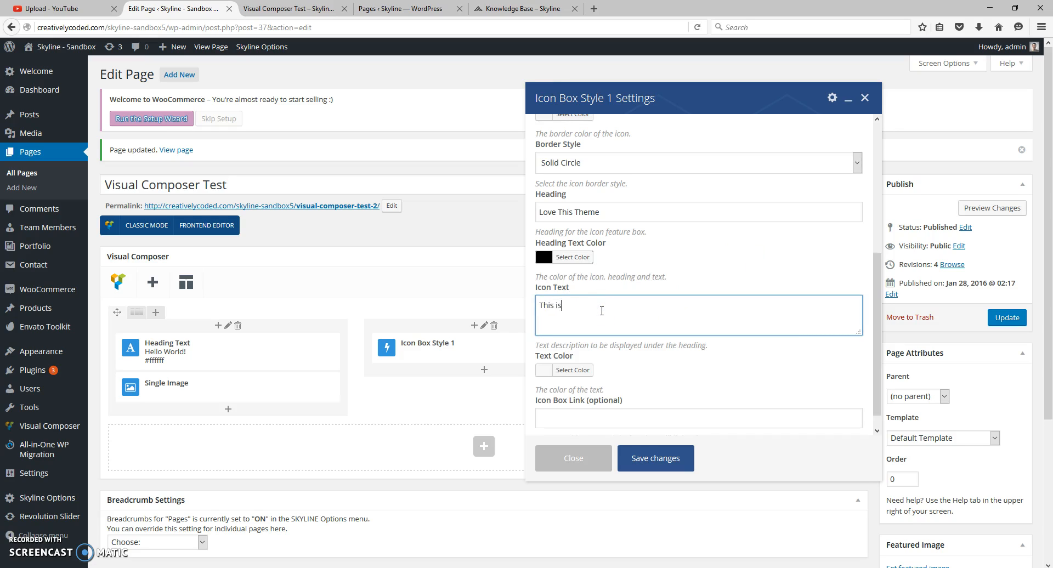
pyautogui.write(' an easy theme to work with!')
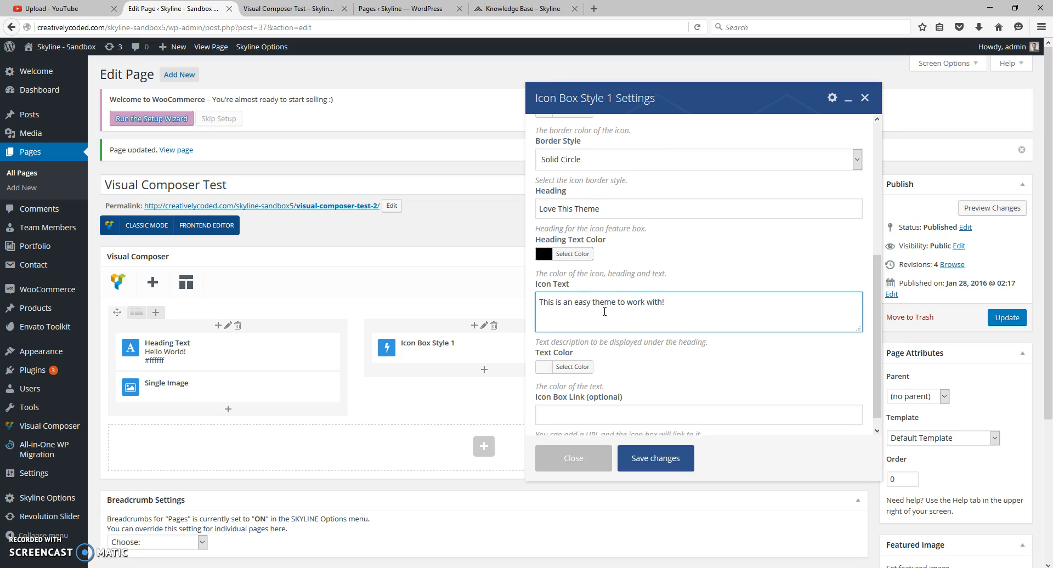
pyautogui.scroll(-3, 639, 356)
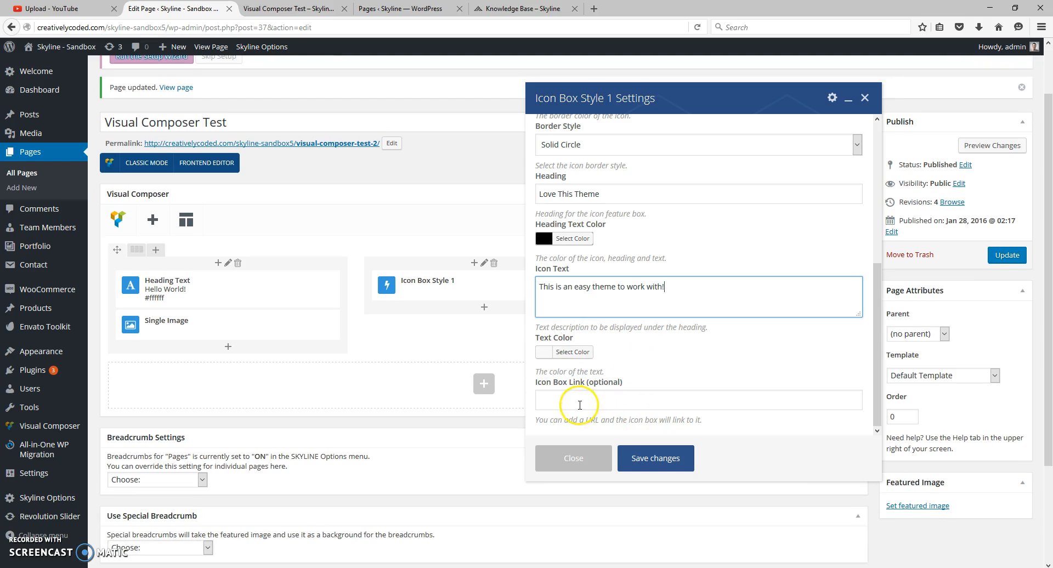
pyautogui.click(653, 458)
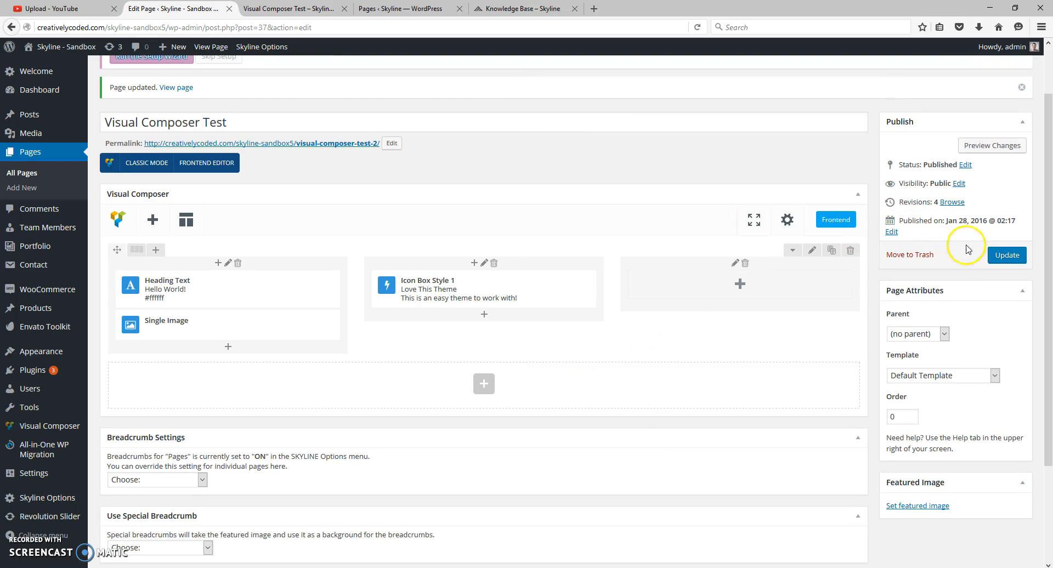
# - Update the Visual Composer Test page and reload its published view to check the new icon box
pyautogui.click(1007, 256)
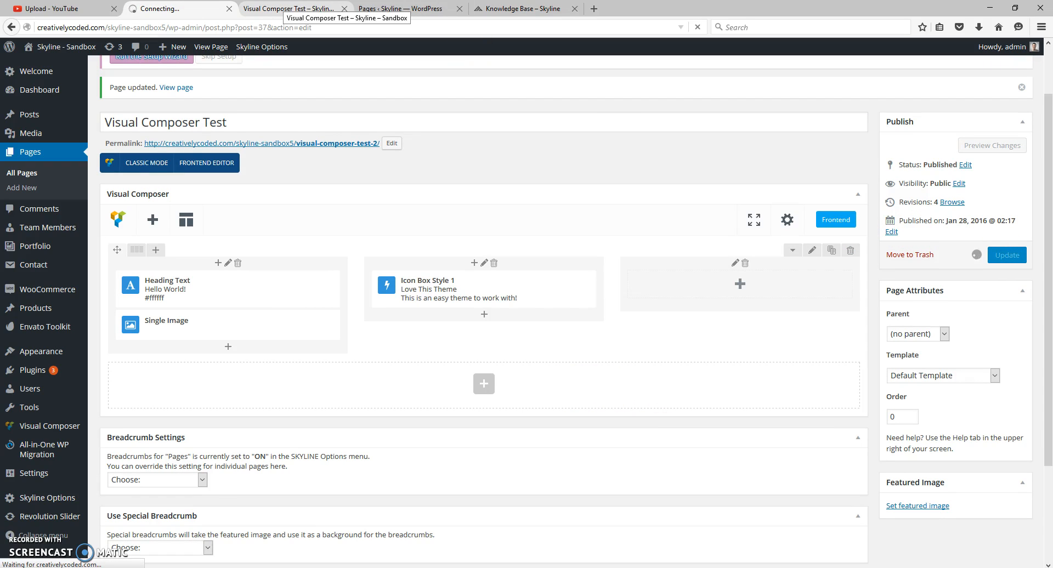
pyautogui.click(287, 8)
pyautogui.click(697, 26)
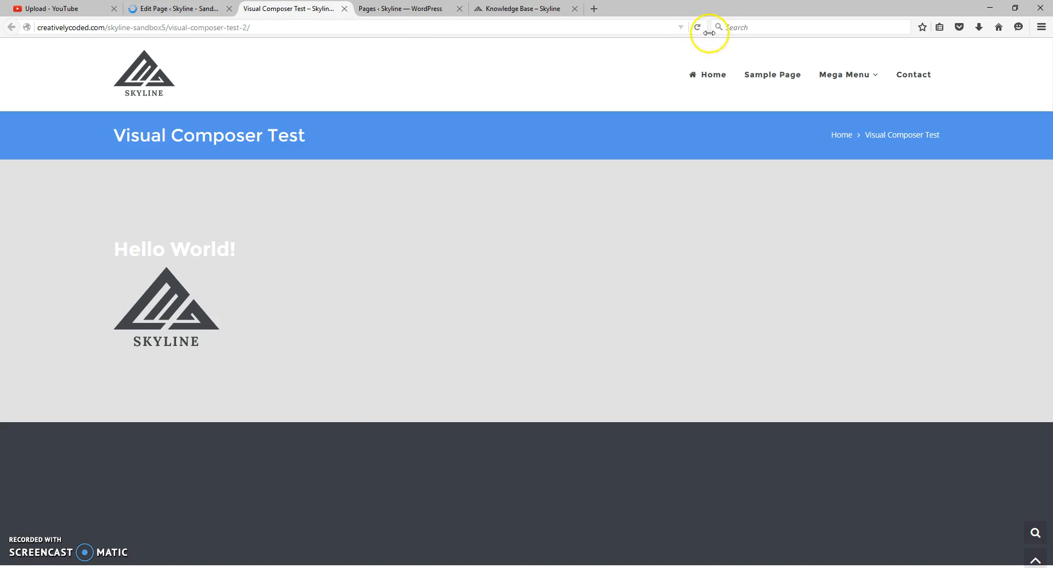
pyautogui.click(703, 81)
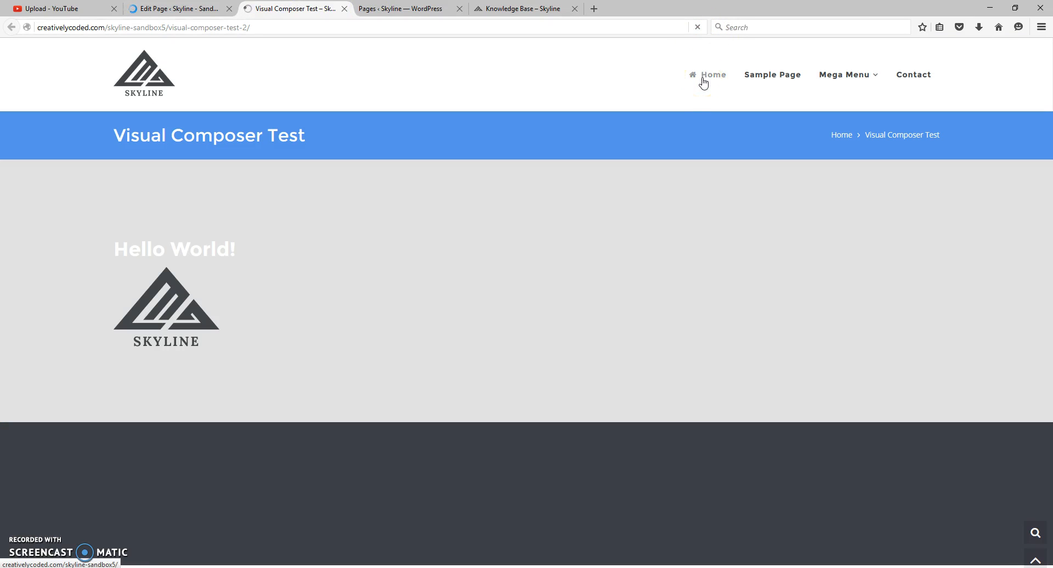